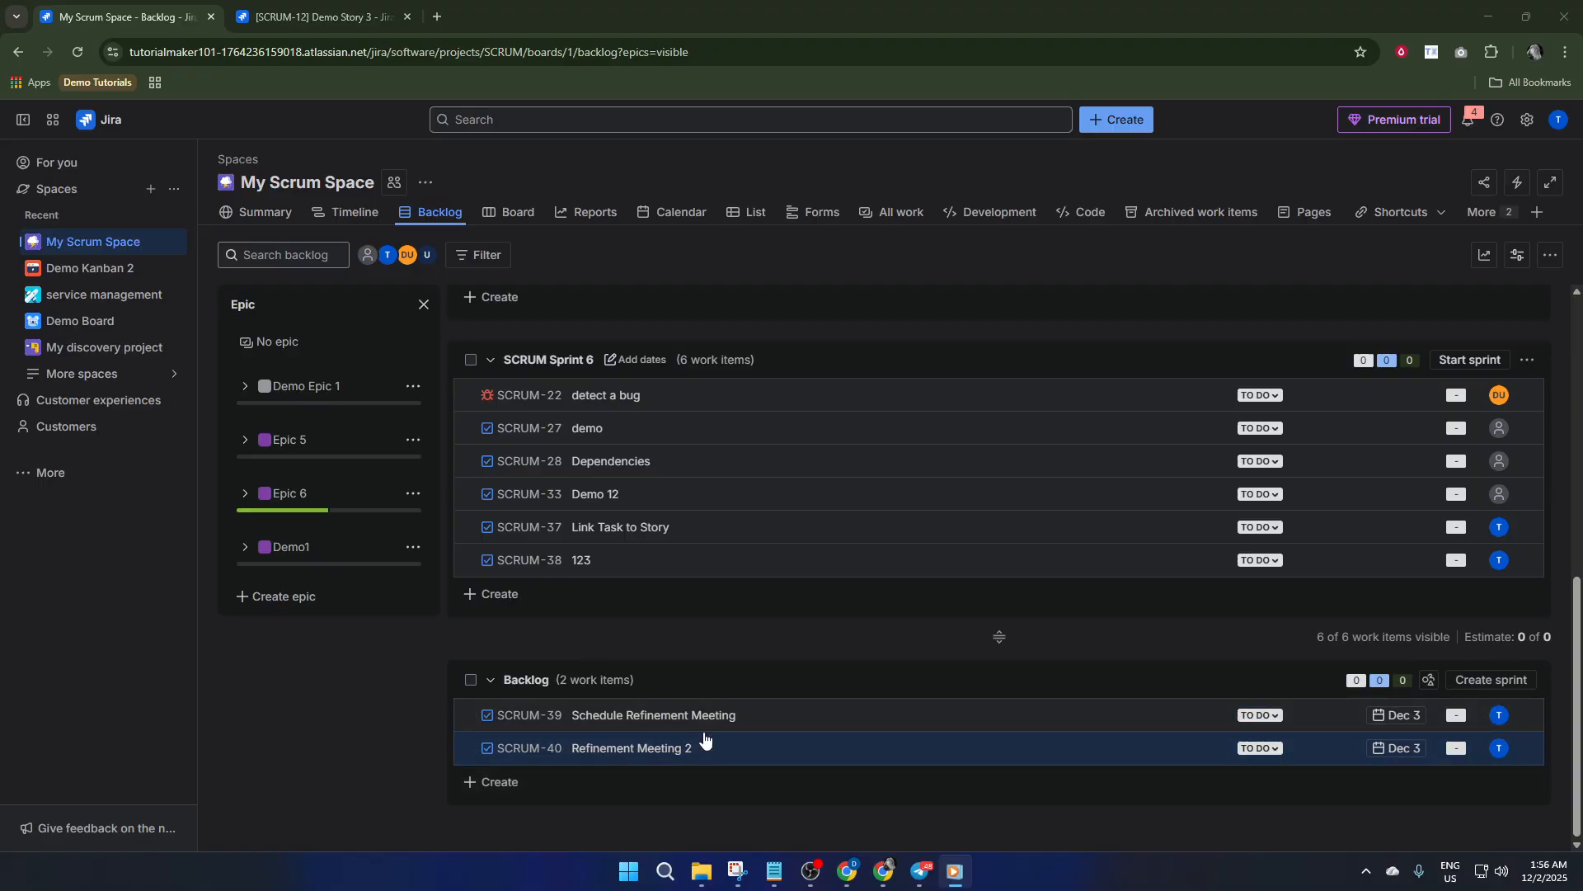
Open the "Schedule Refinement Meeting" work item from the backlog and expand its details.
click(668, 720)
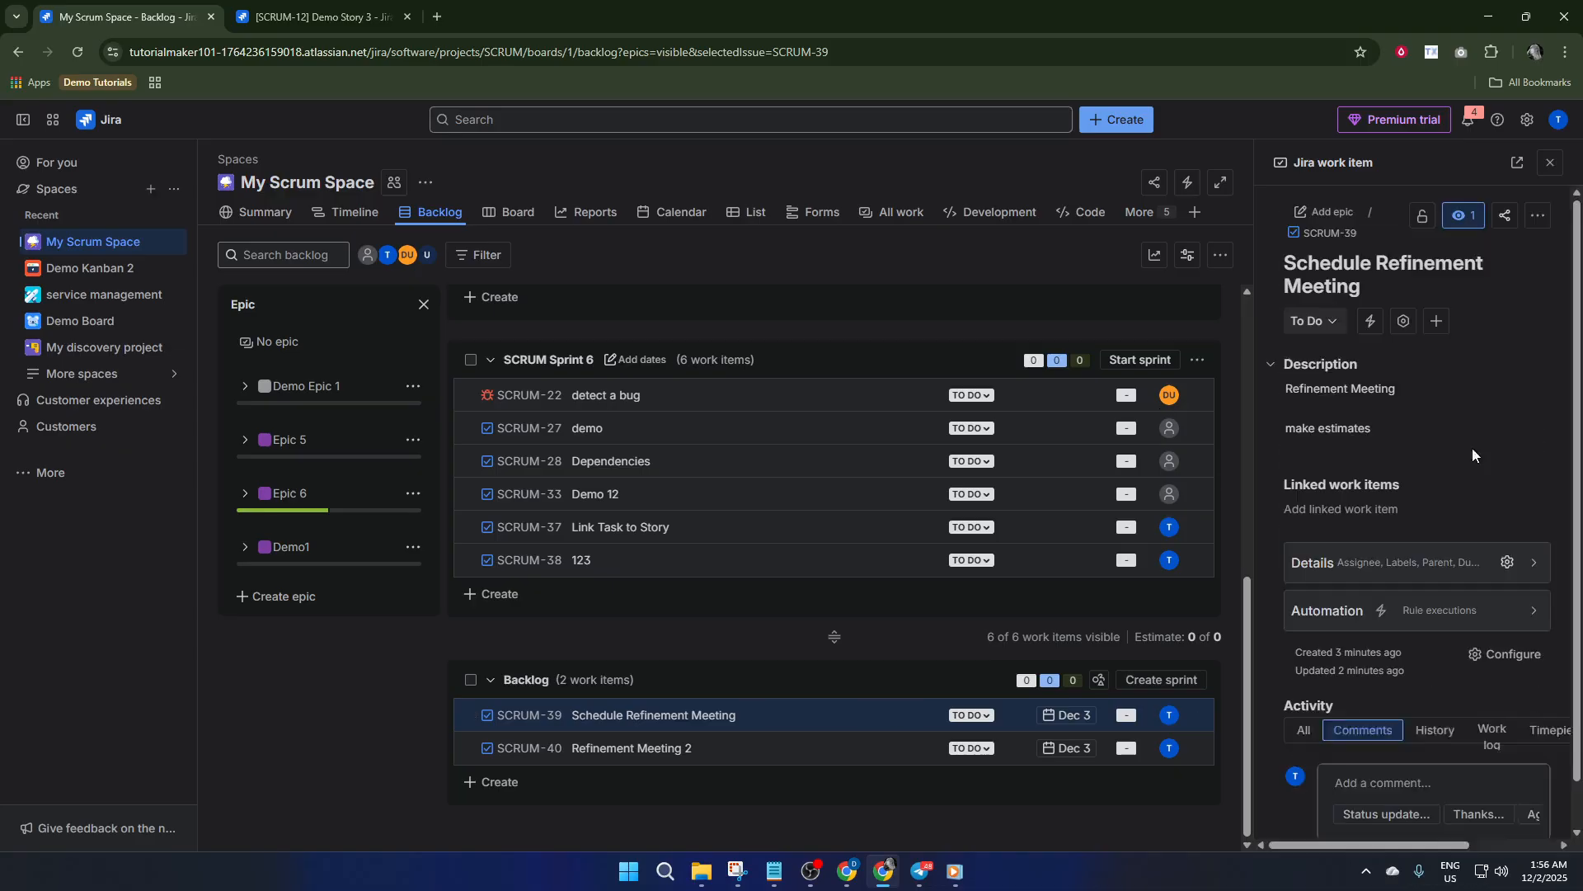
scroll(1385, 443, down, 1)
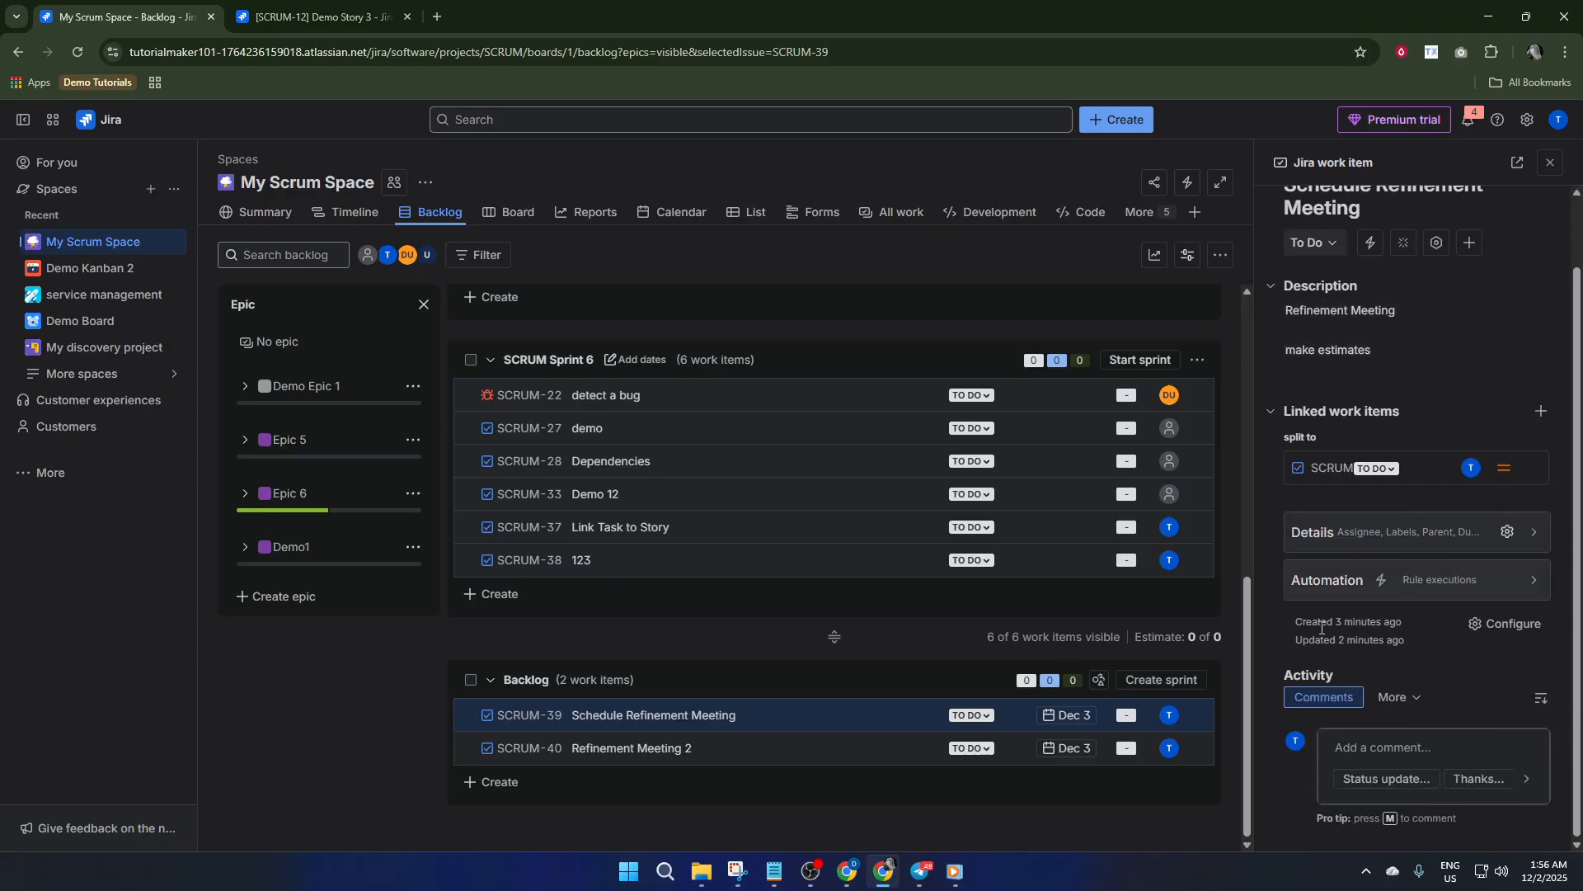
scroll(1428, 678, up, 1)
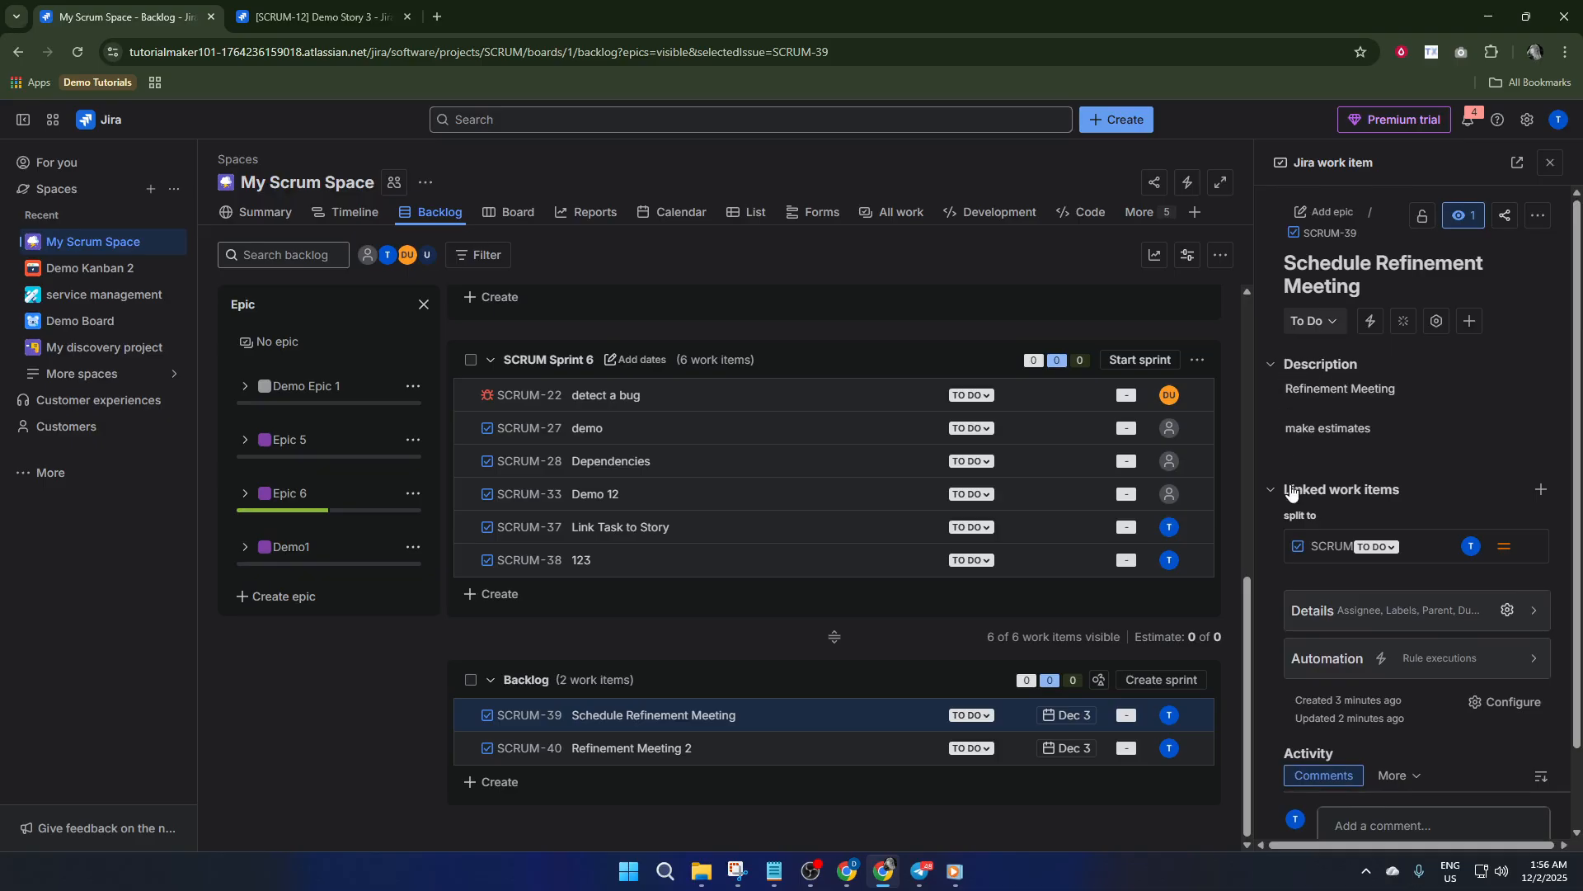
triple_click(1389, 617)
click(1377, 630)
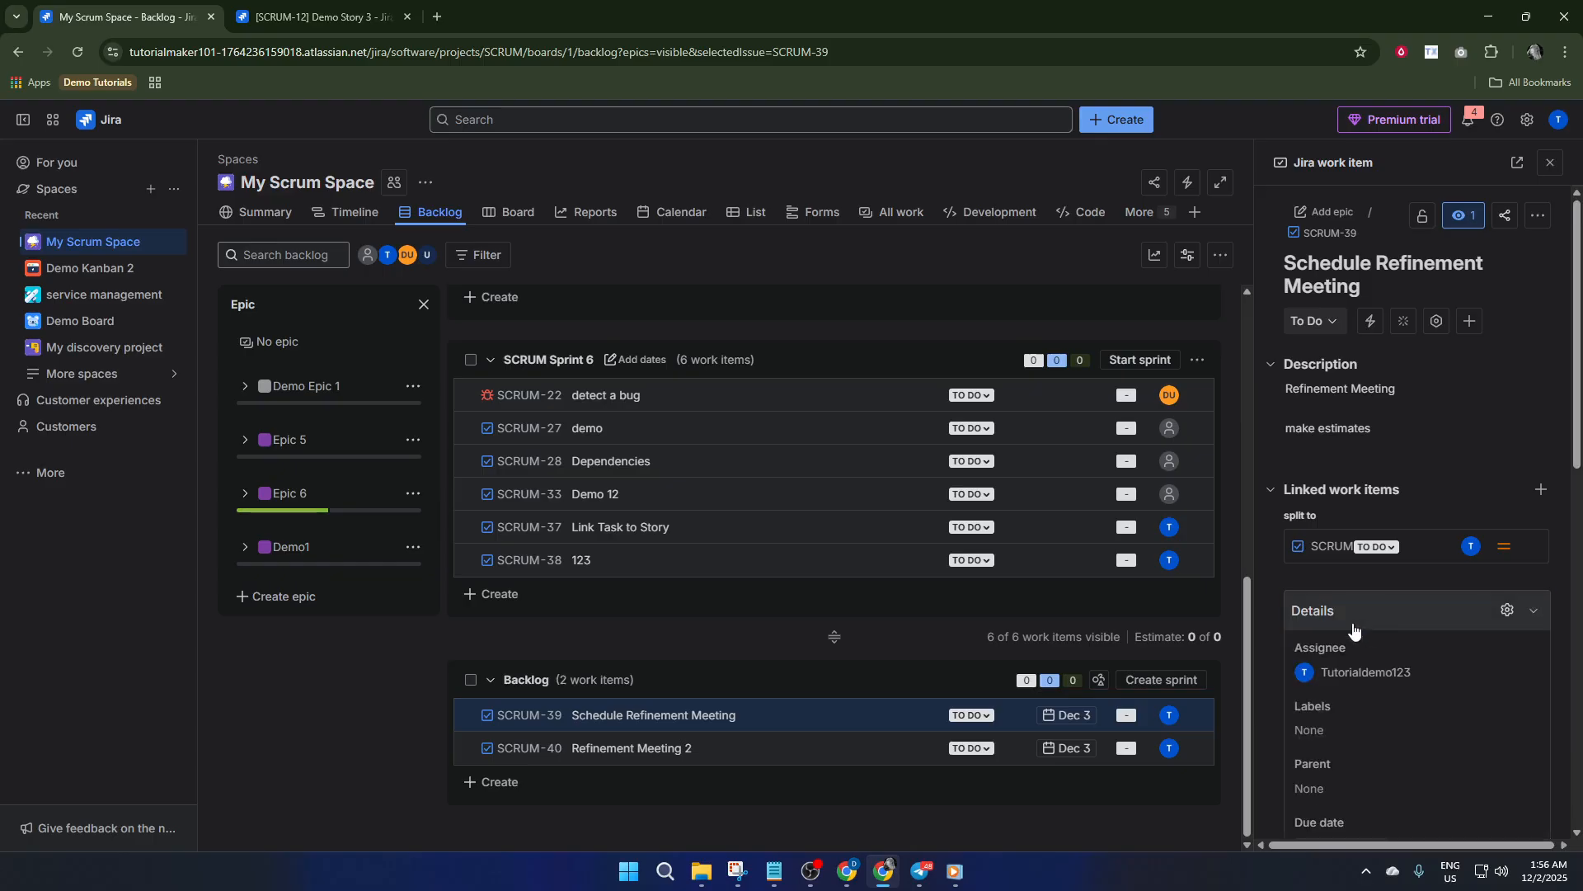
Assign the Schedule Refinement Meeting work item to SCRUM Sprint 4.
scroll(1367, 642, down, 4)
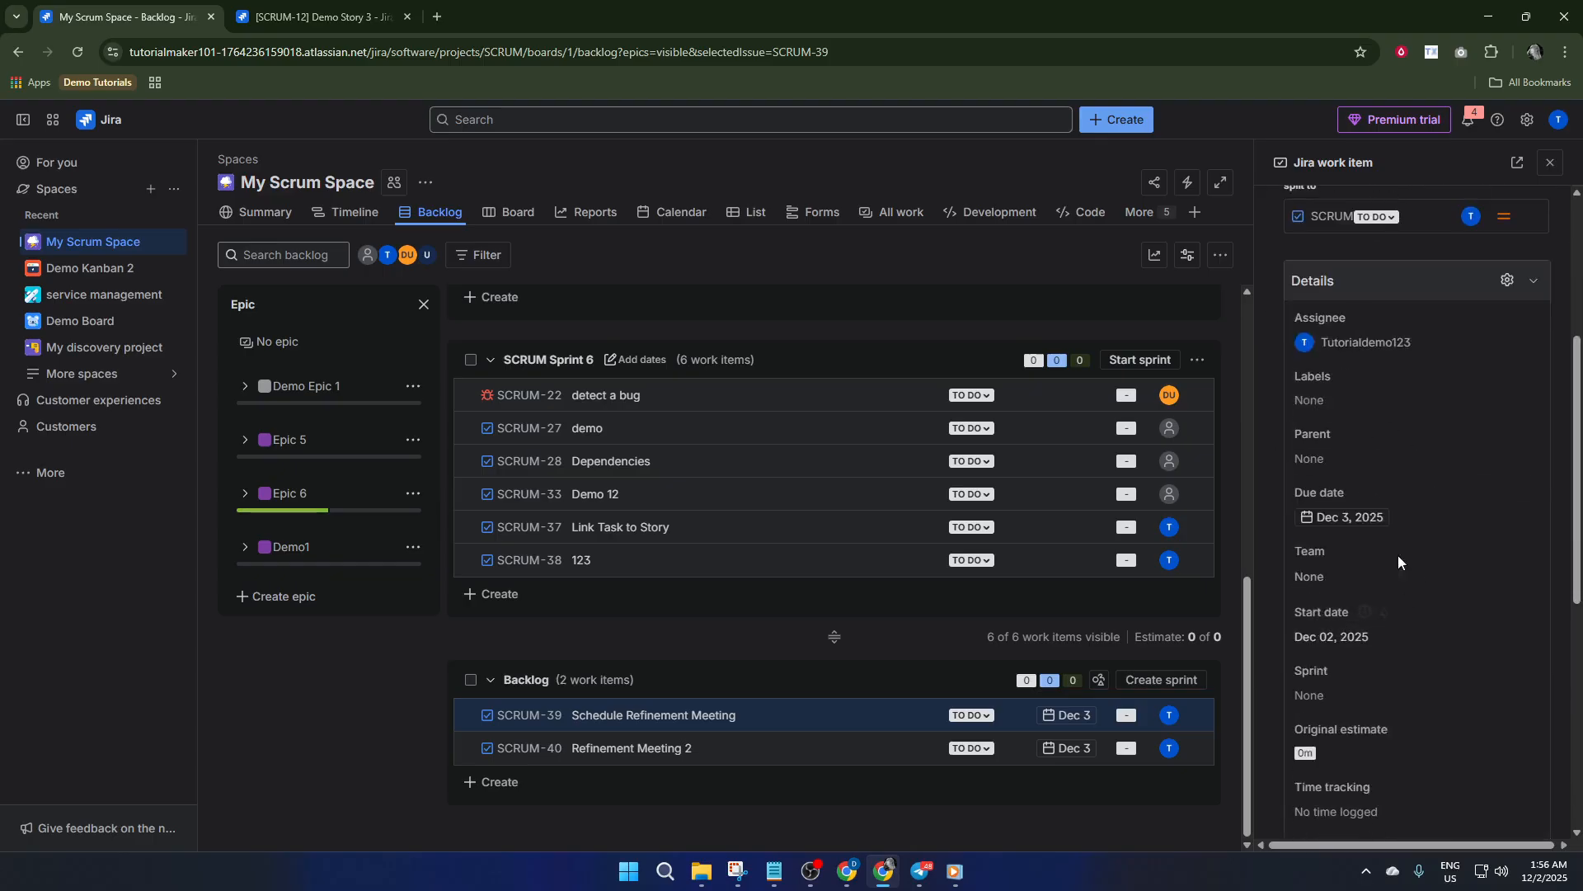
scroll(1364, 562, down, 1)
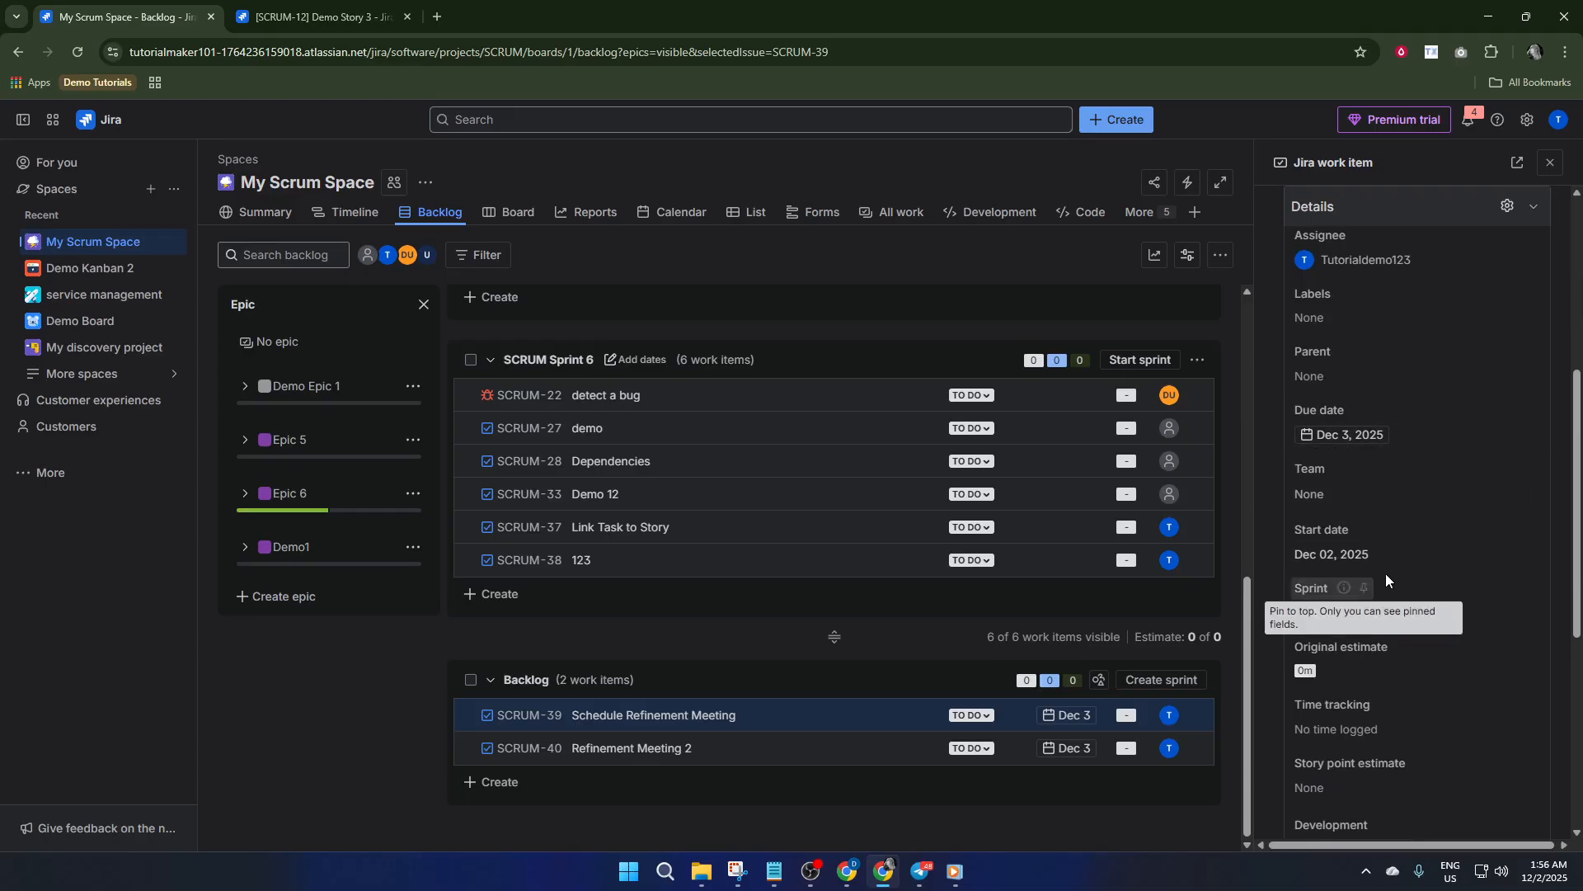
scroll(1355, 577, down, 2)
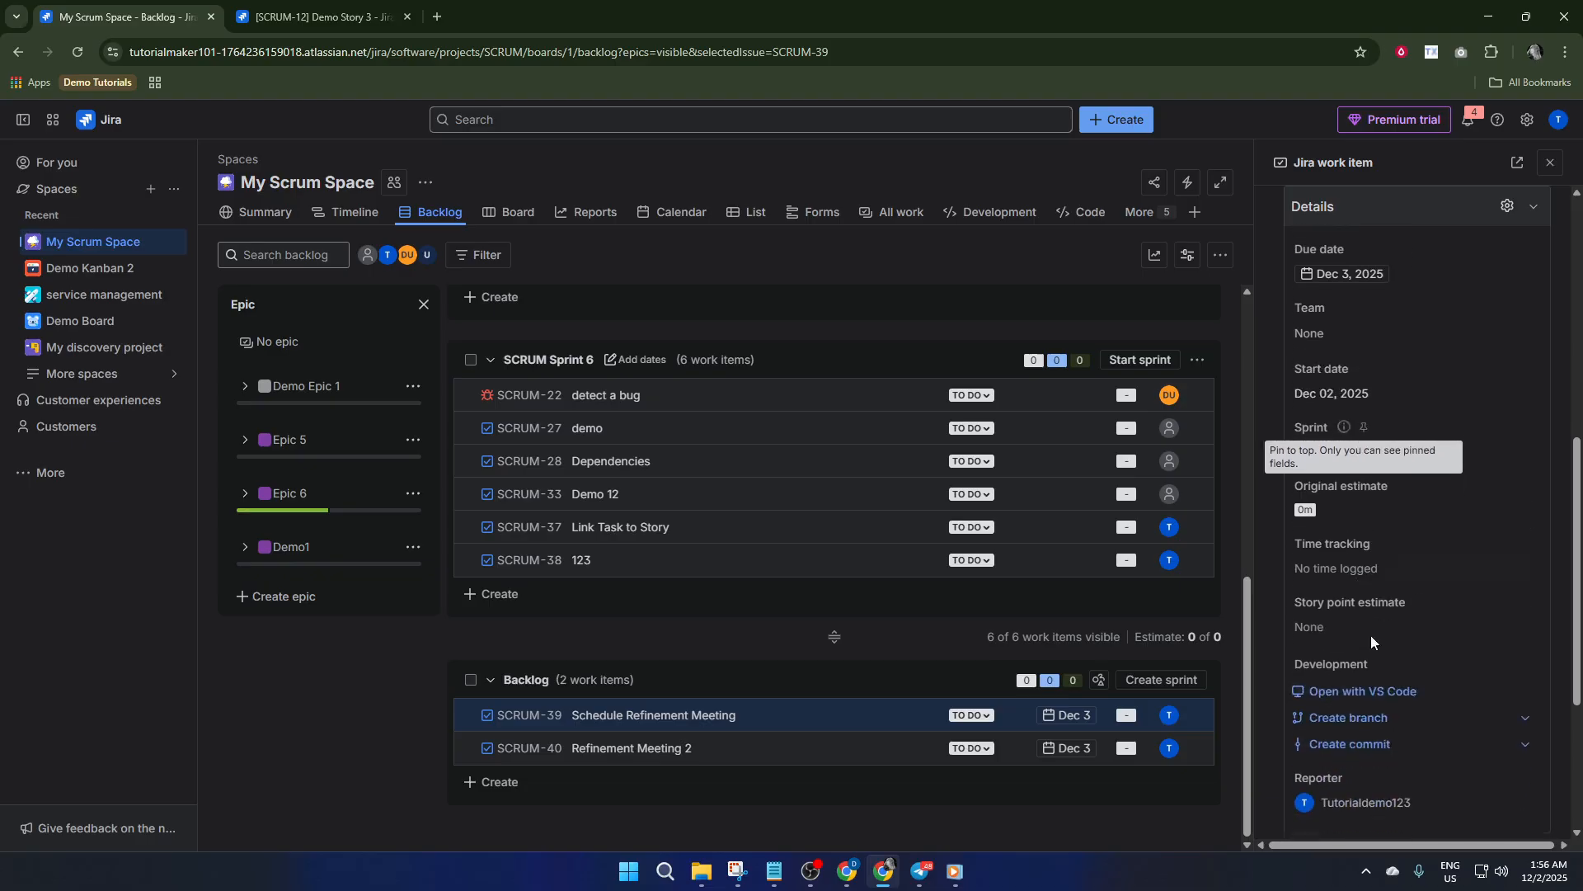
click(1331, 507)
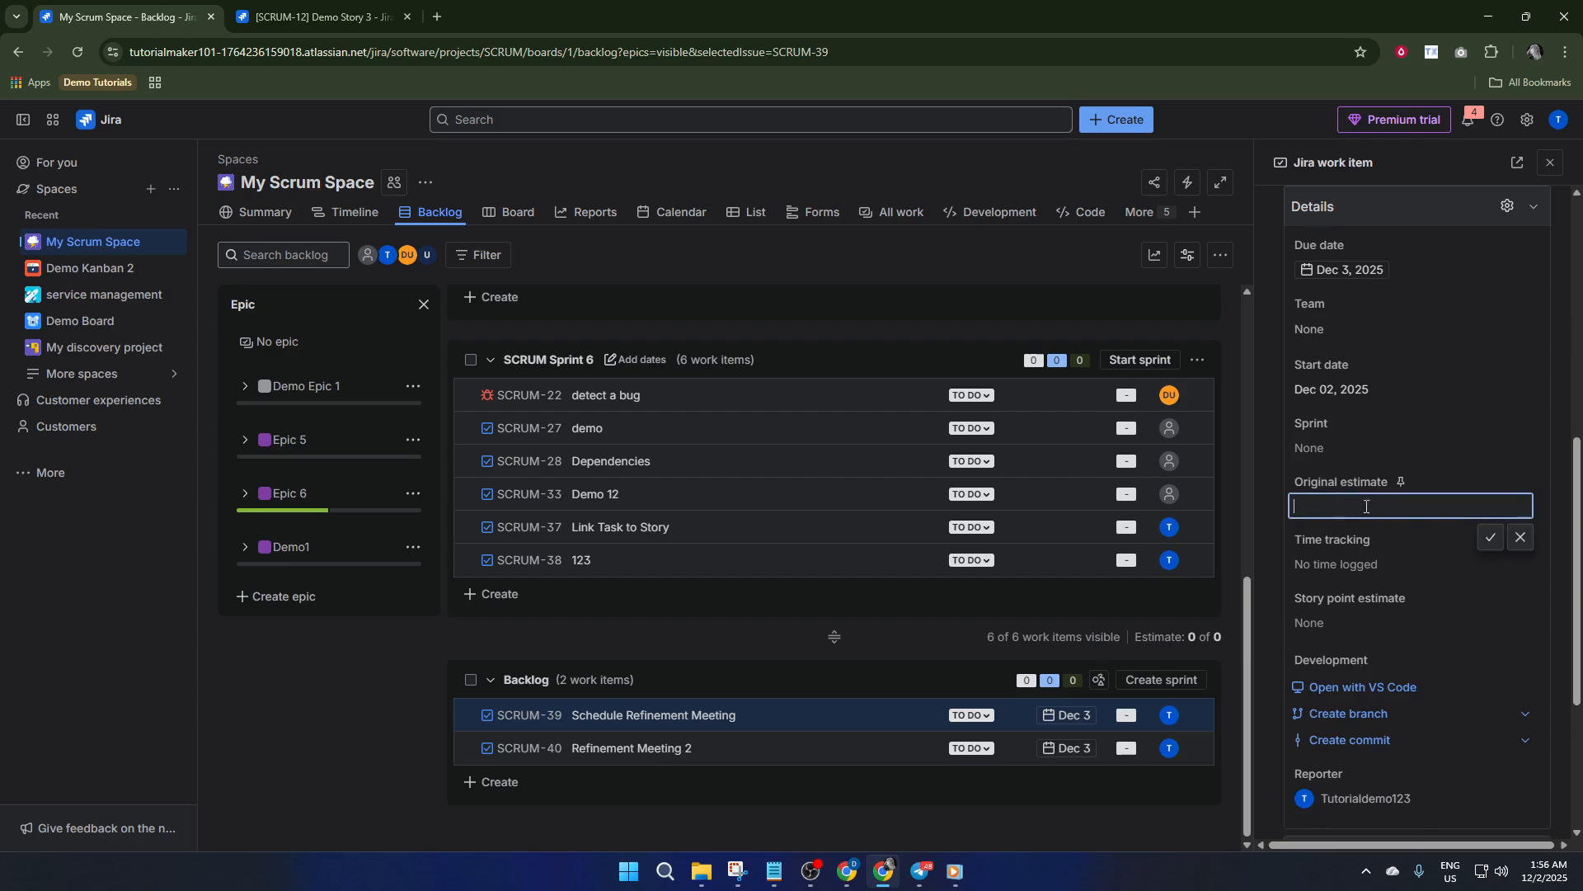
click(1431, 453)
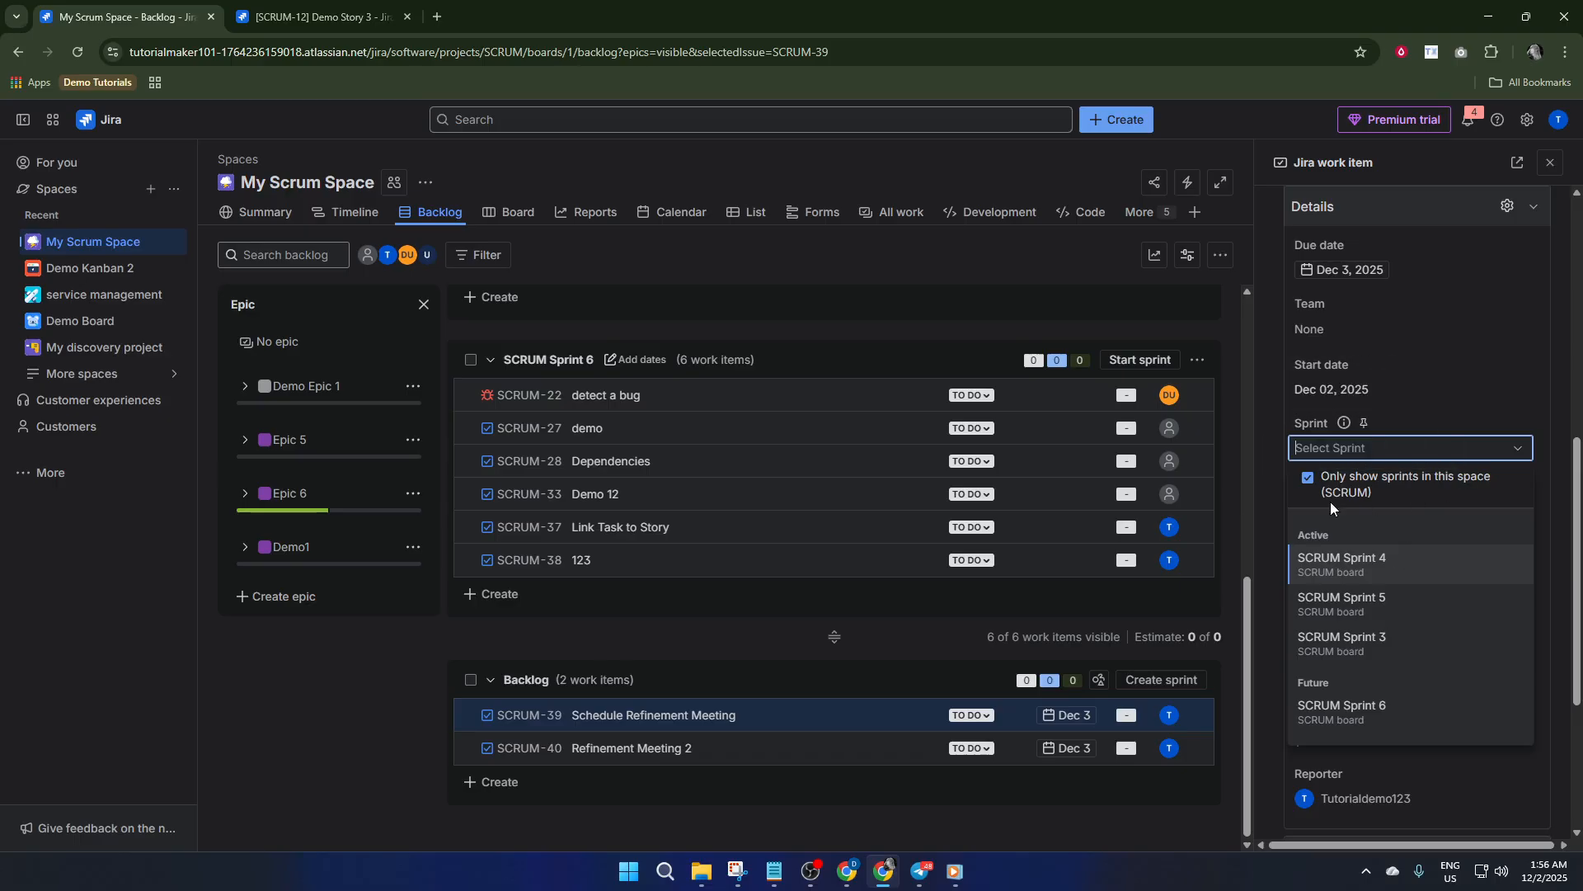
click(1392, 576)
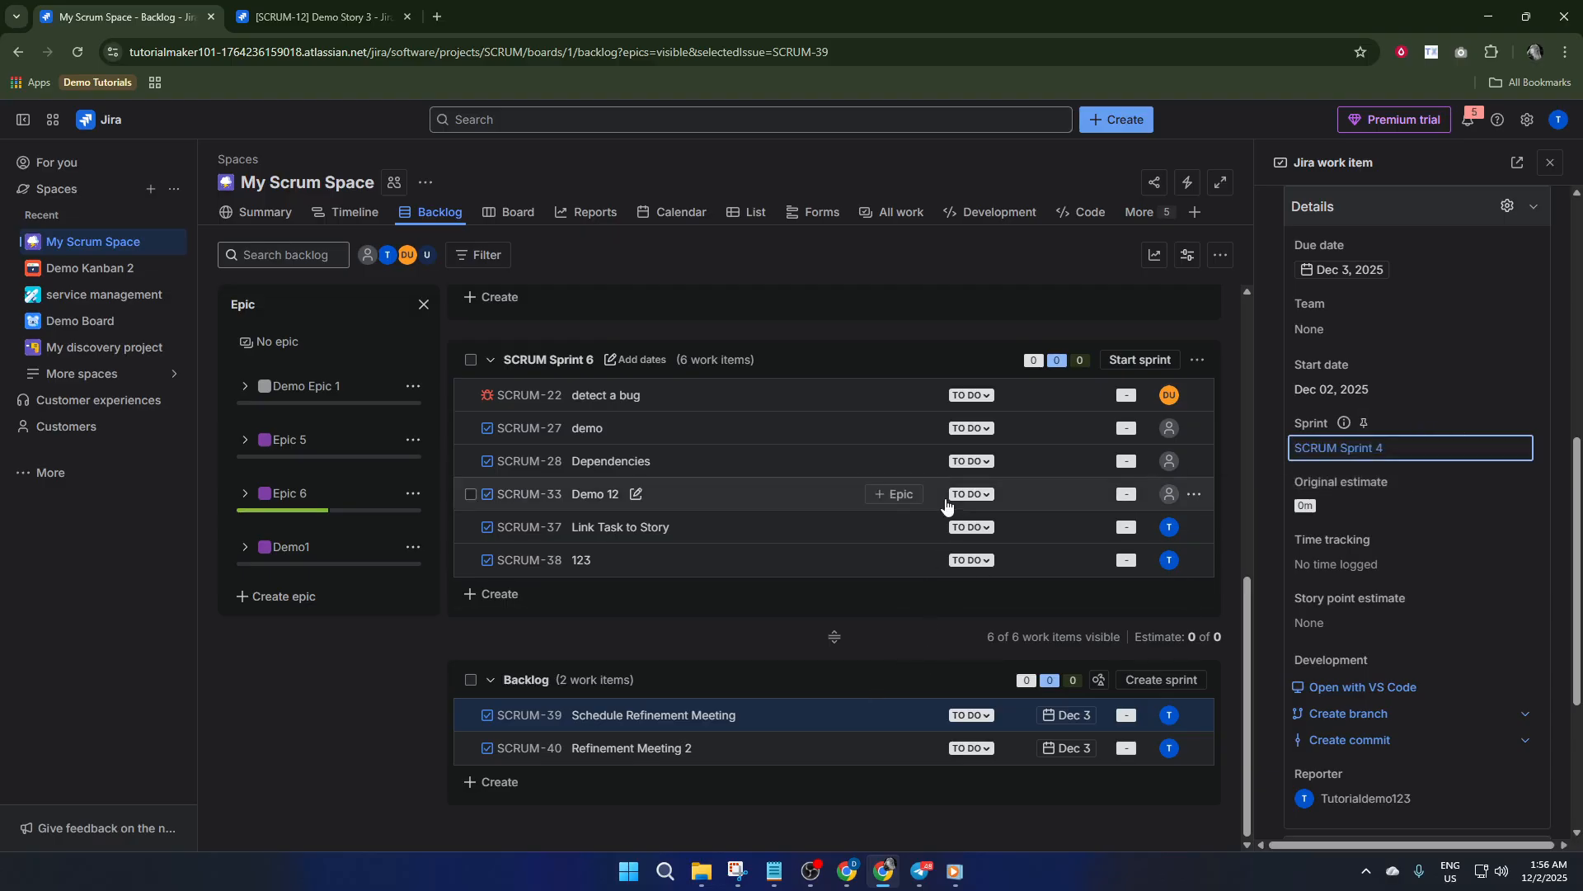
Review the work item's detail fields and the available assignee choices.
scroll(898, 537, up, 1)
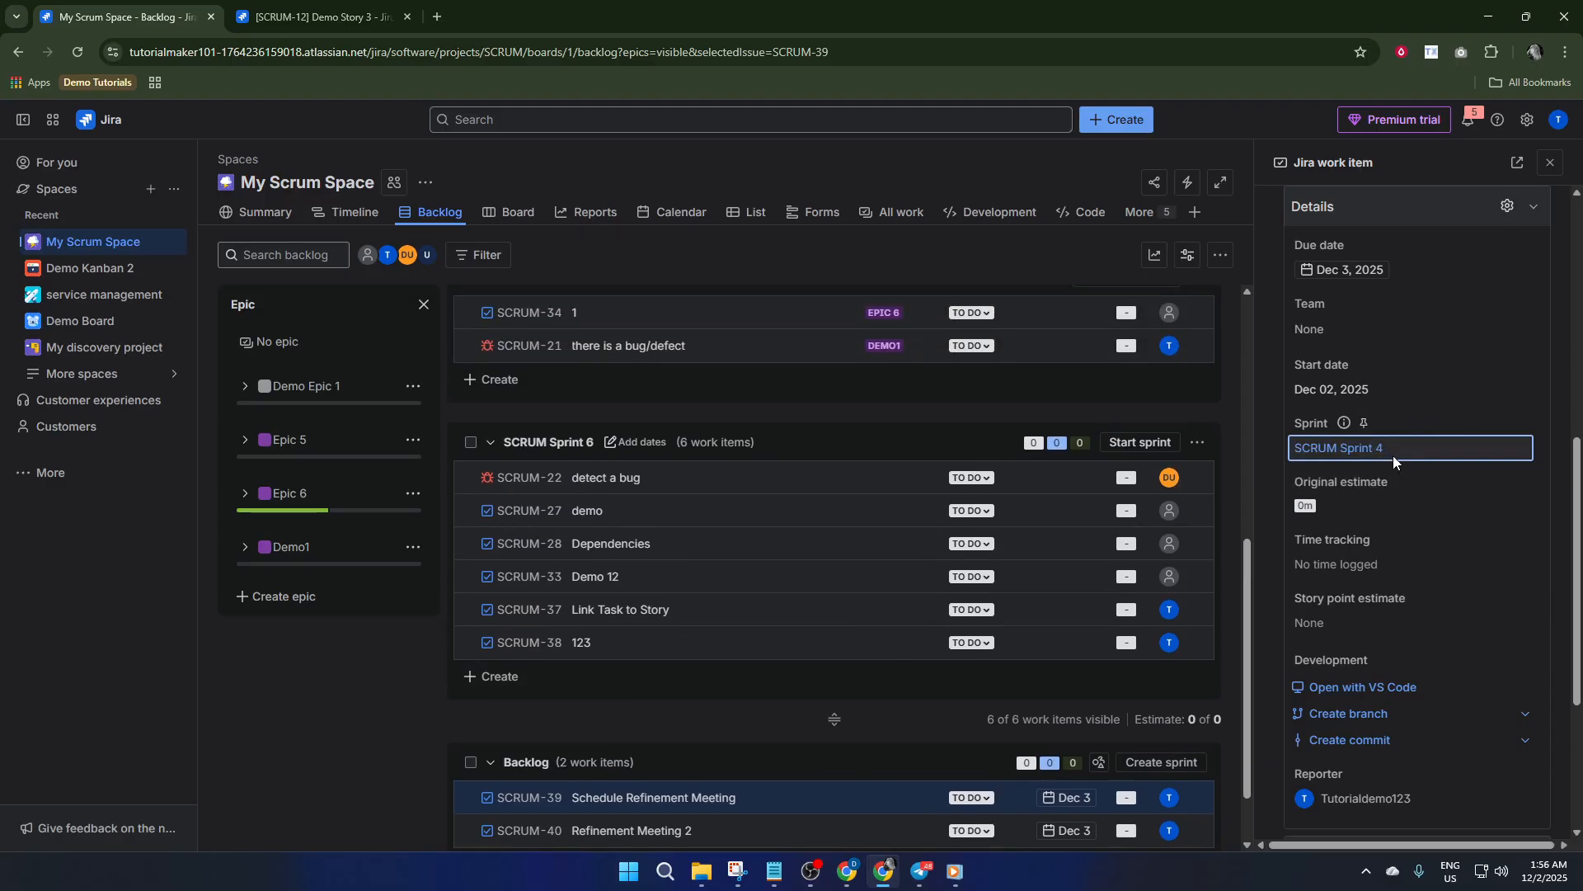
scroll(1372, 474, down, 1)
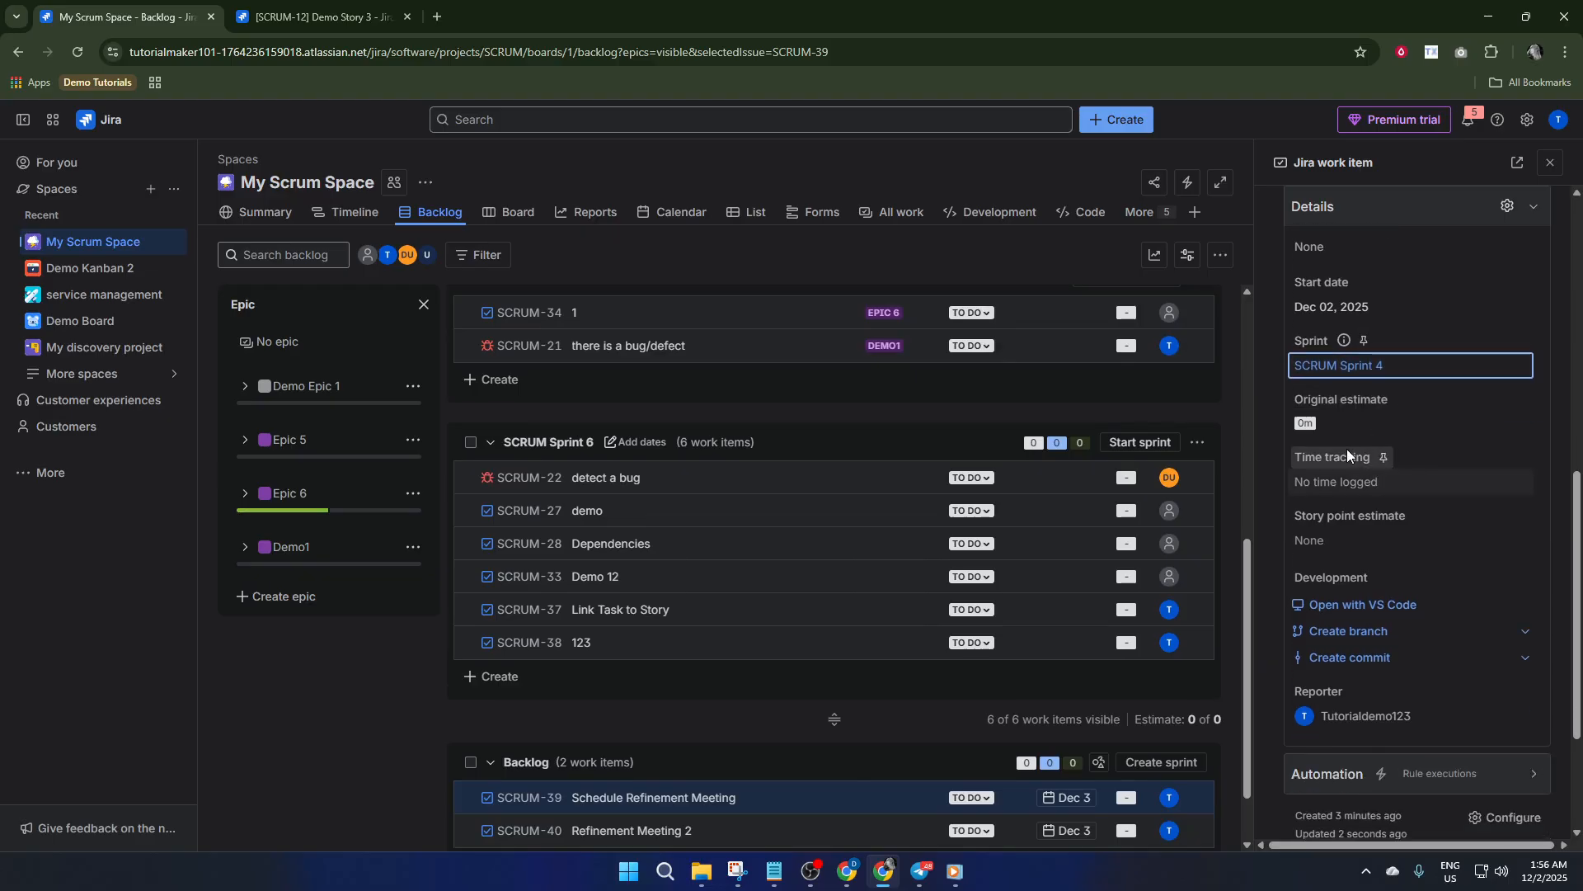
scroll(1413, 462, down, 2)
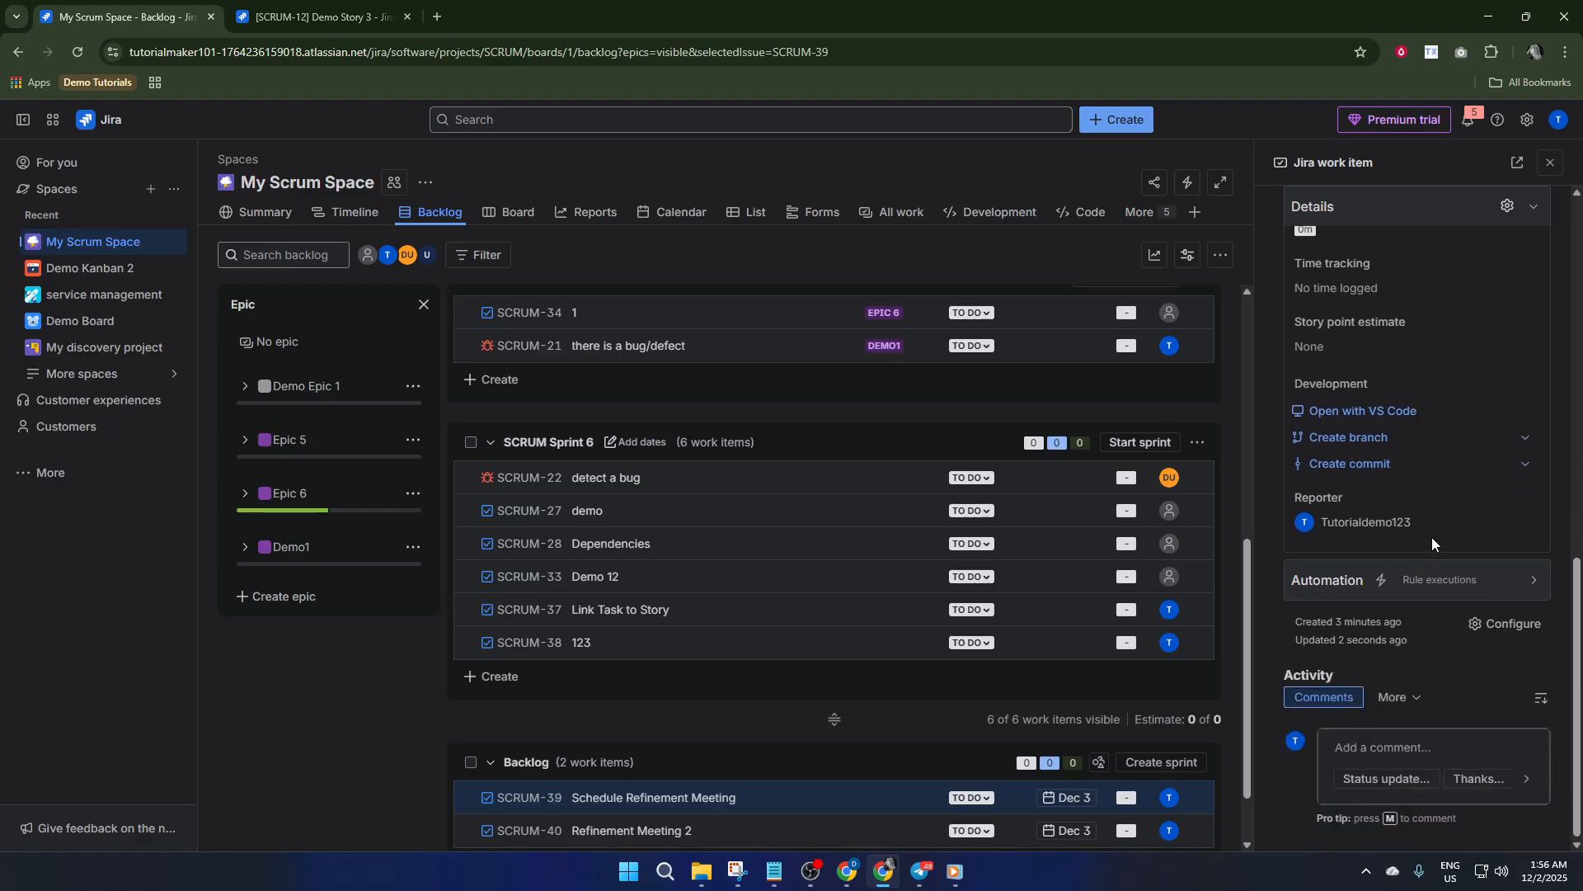
scroll(1431, 537, up, 3)
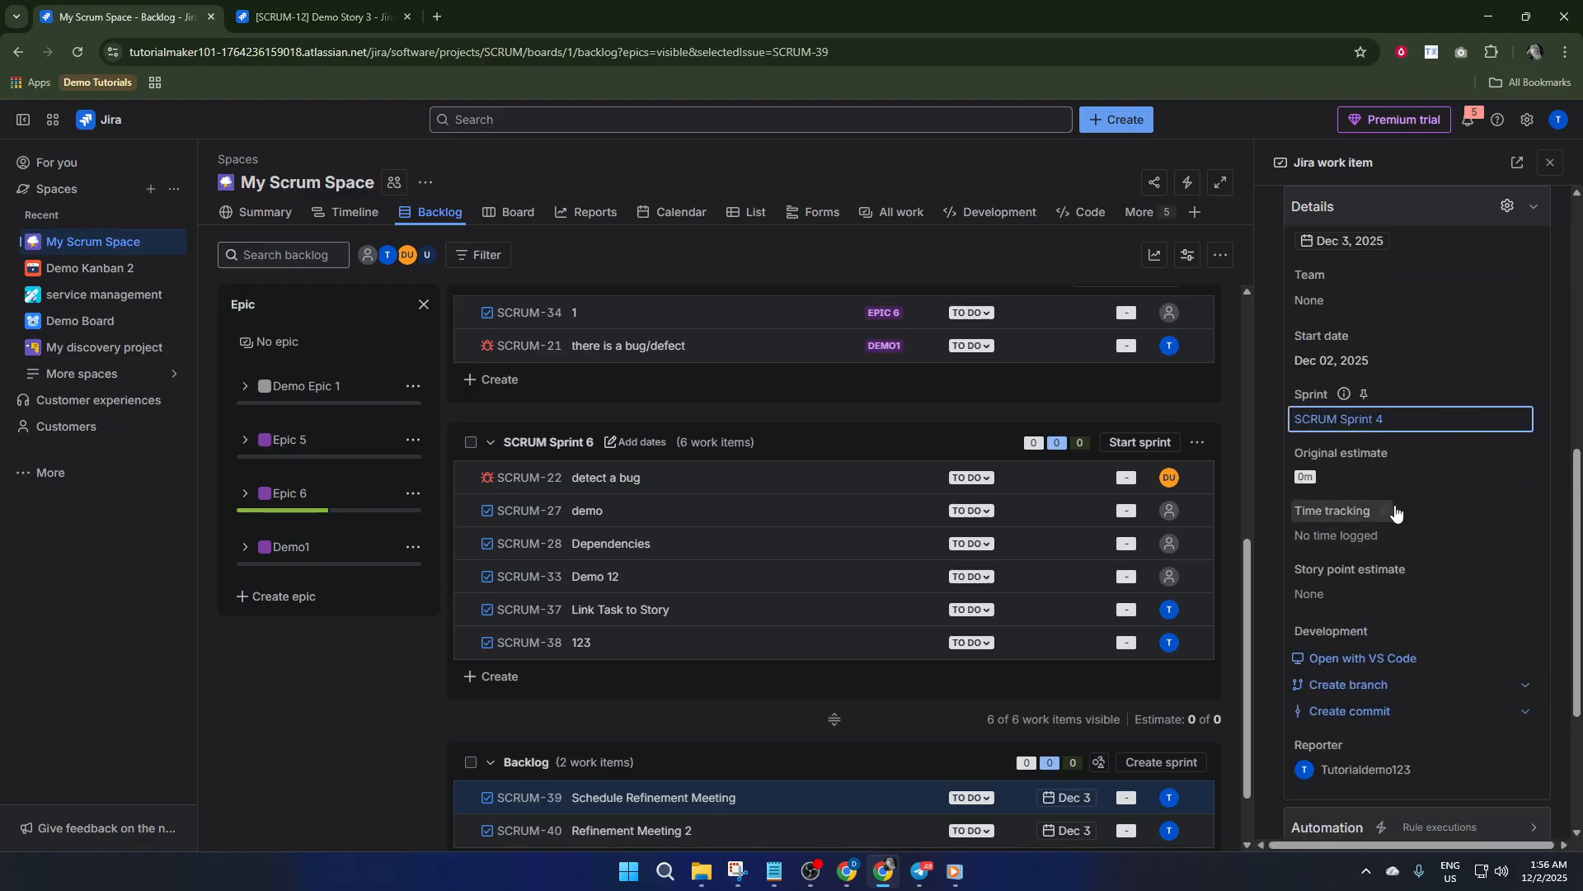
scroll(1393, 422, up, 4)
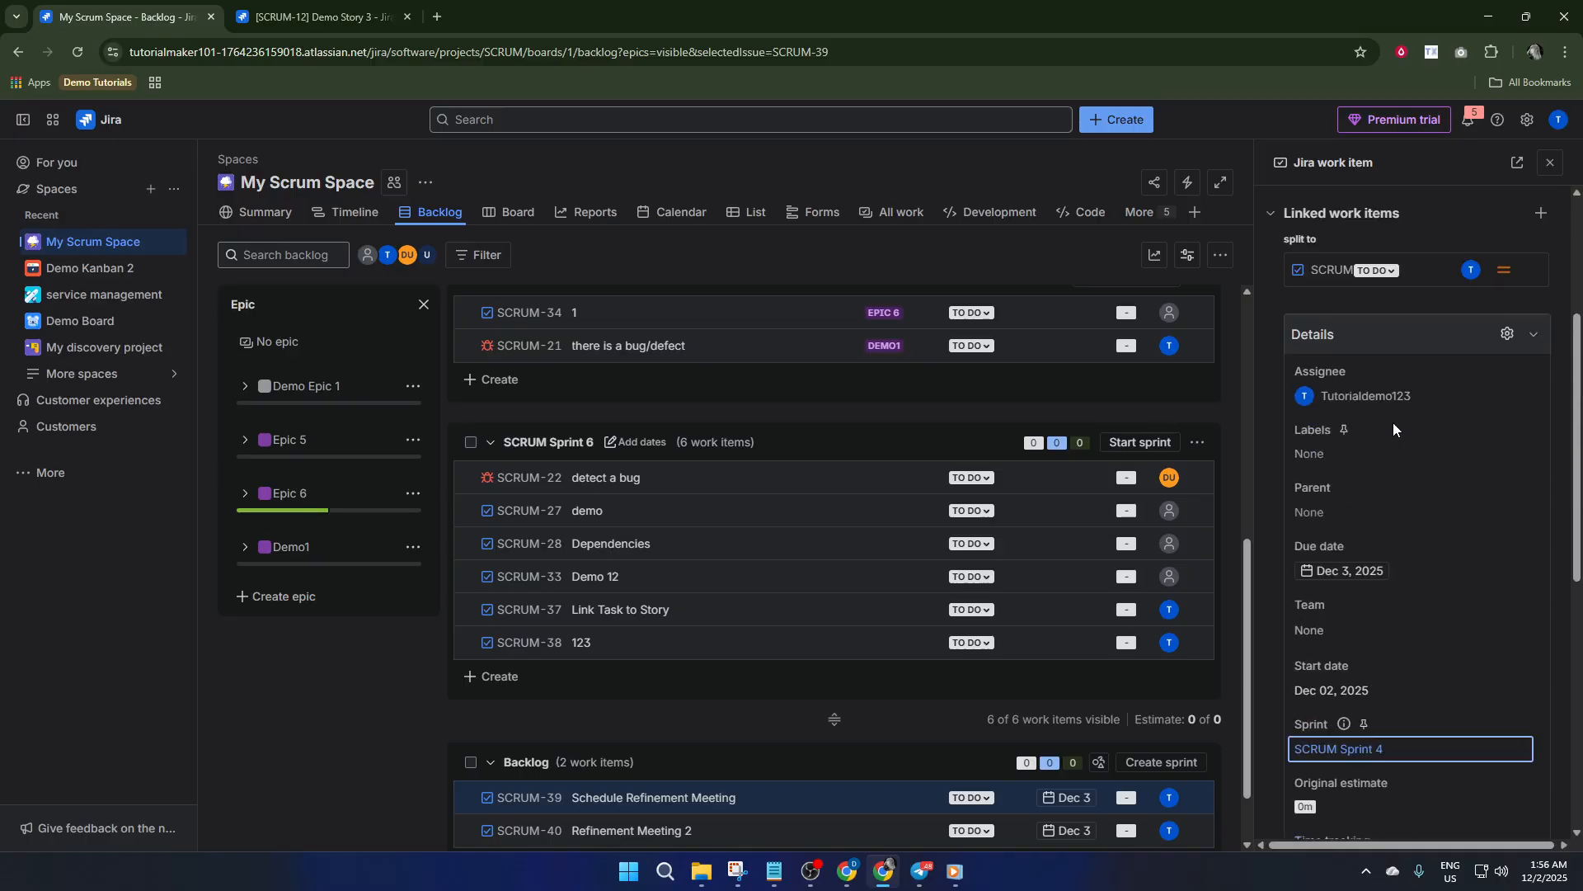
click(1402, 396)
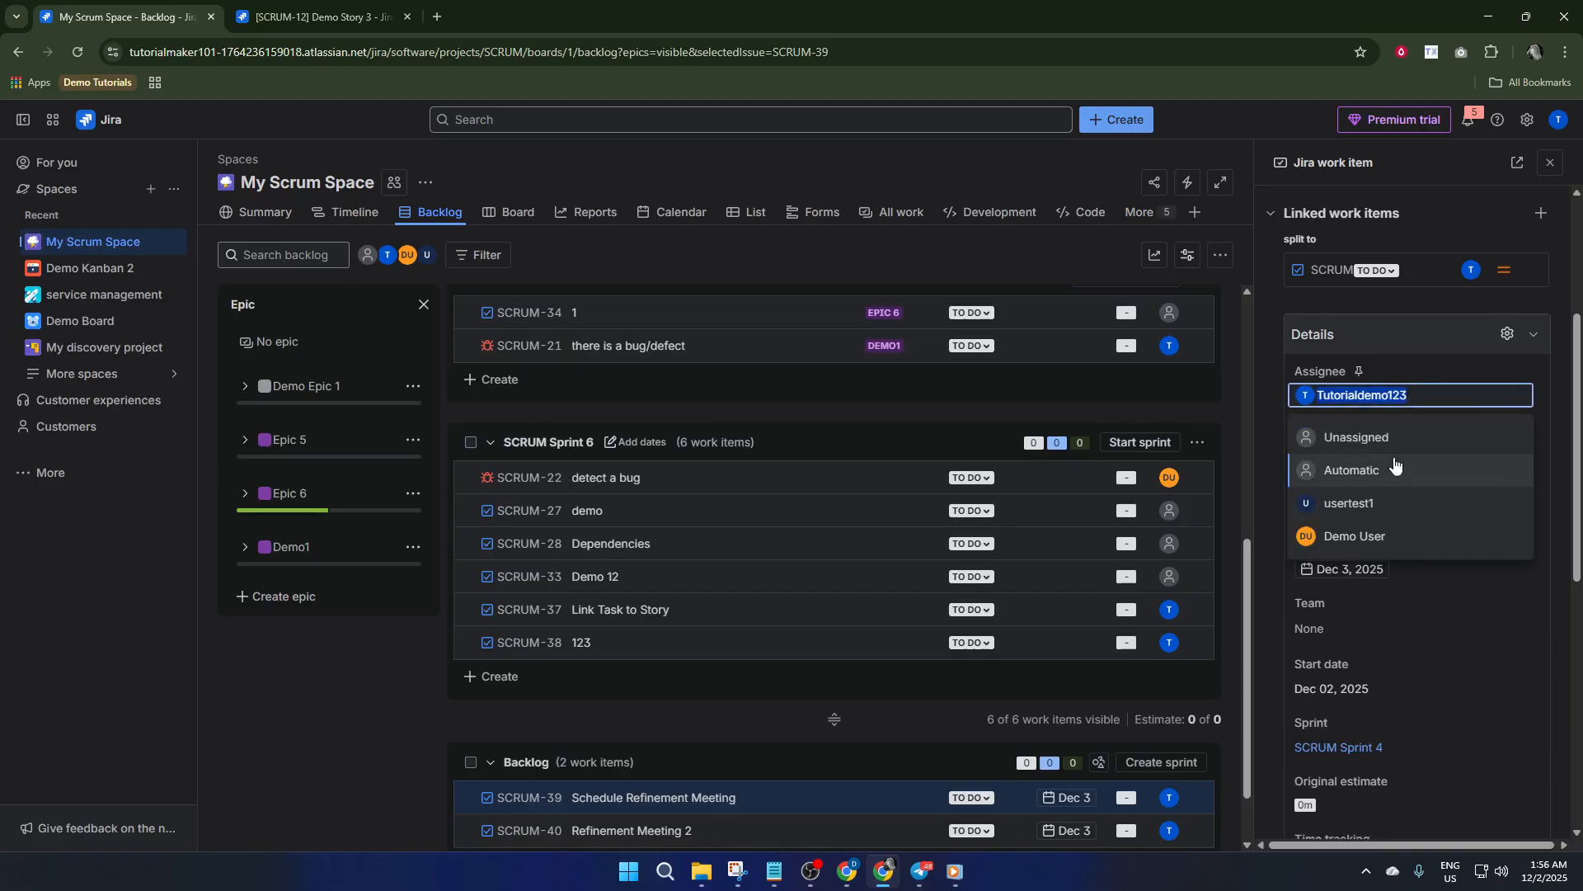
click(1430, 393)
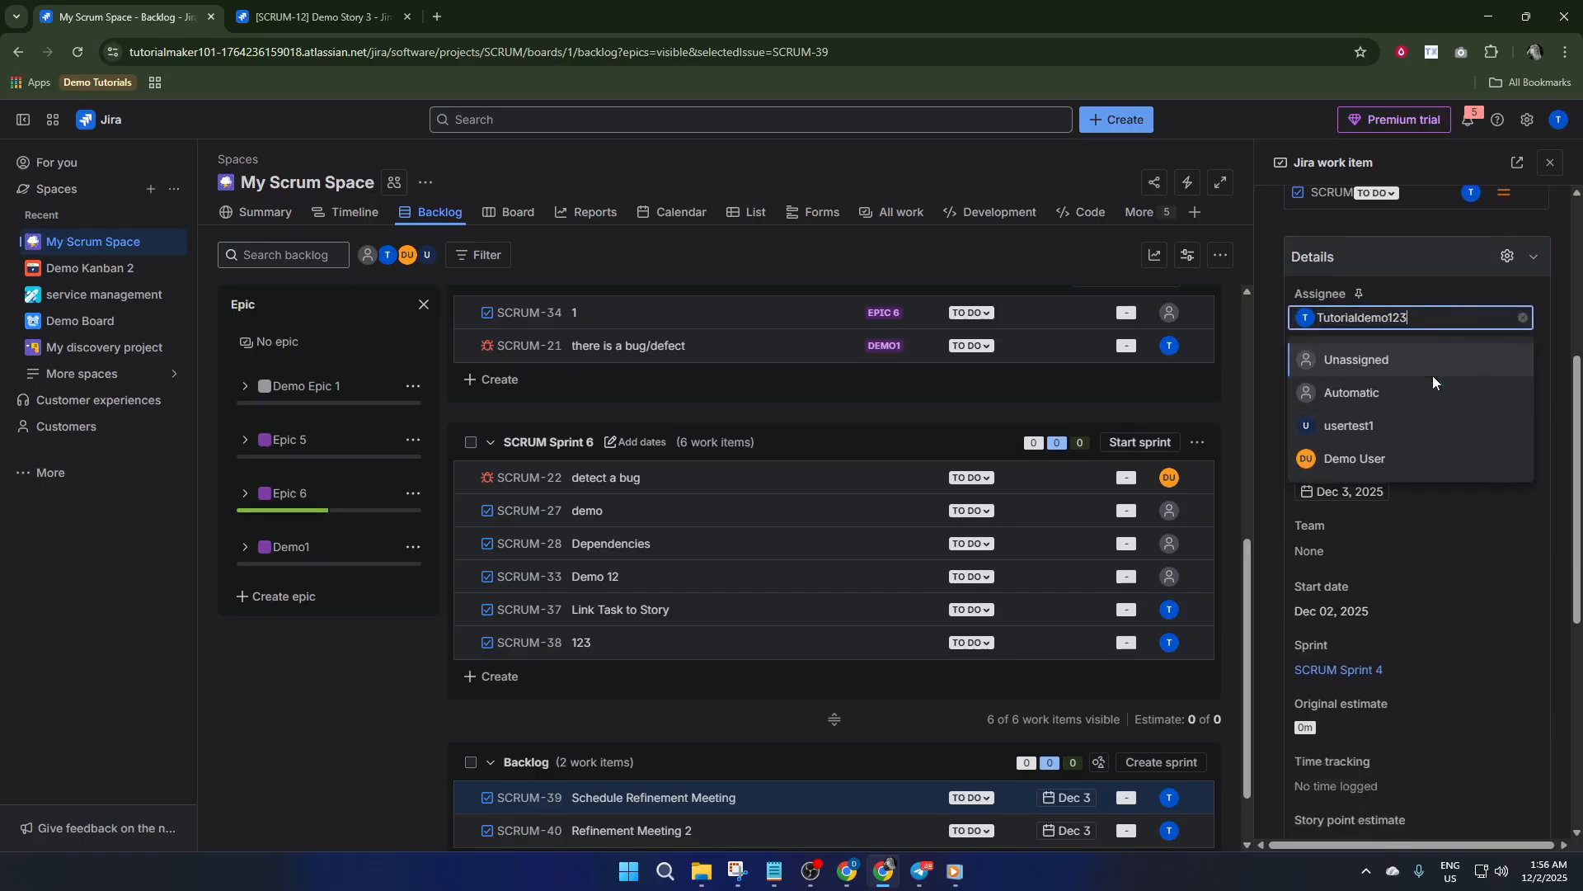
scroll(1432, 374, down, 7)
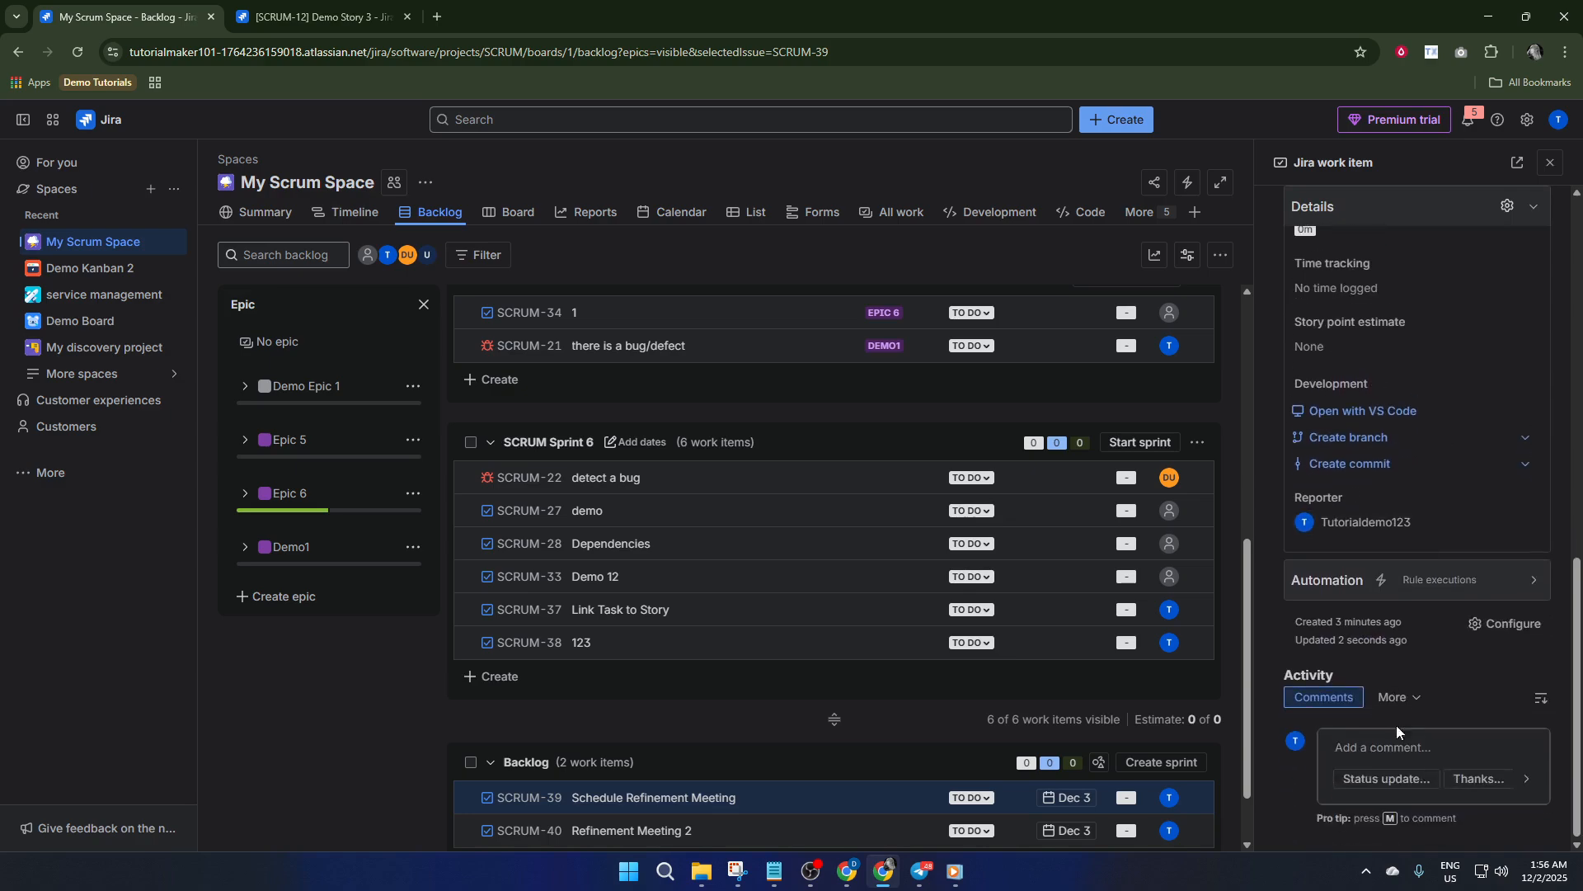
Examine the comment editor, the additional activity views and the planning fields of the work item.
click(1402, 745)
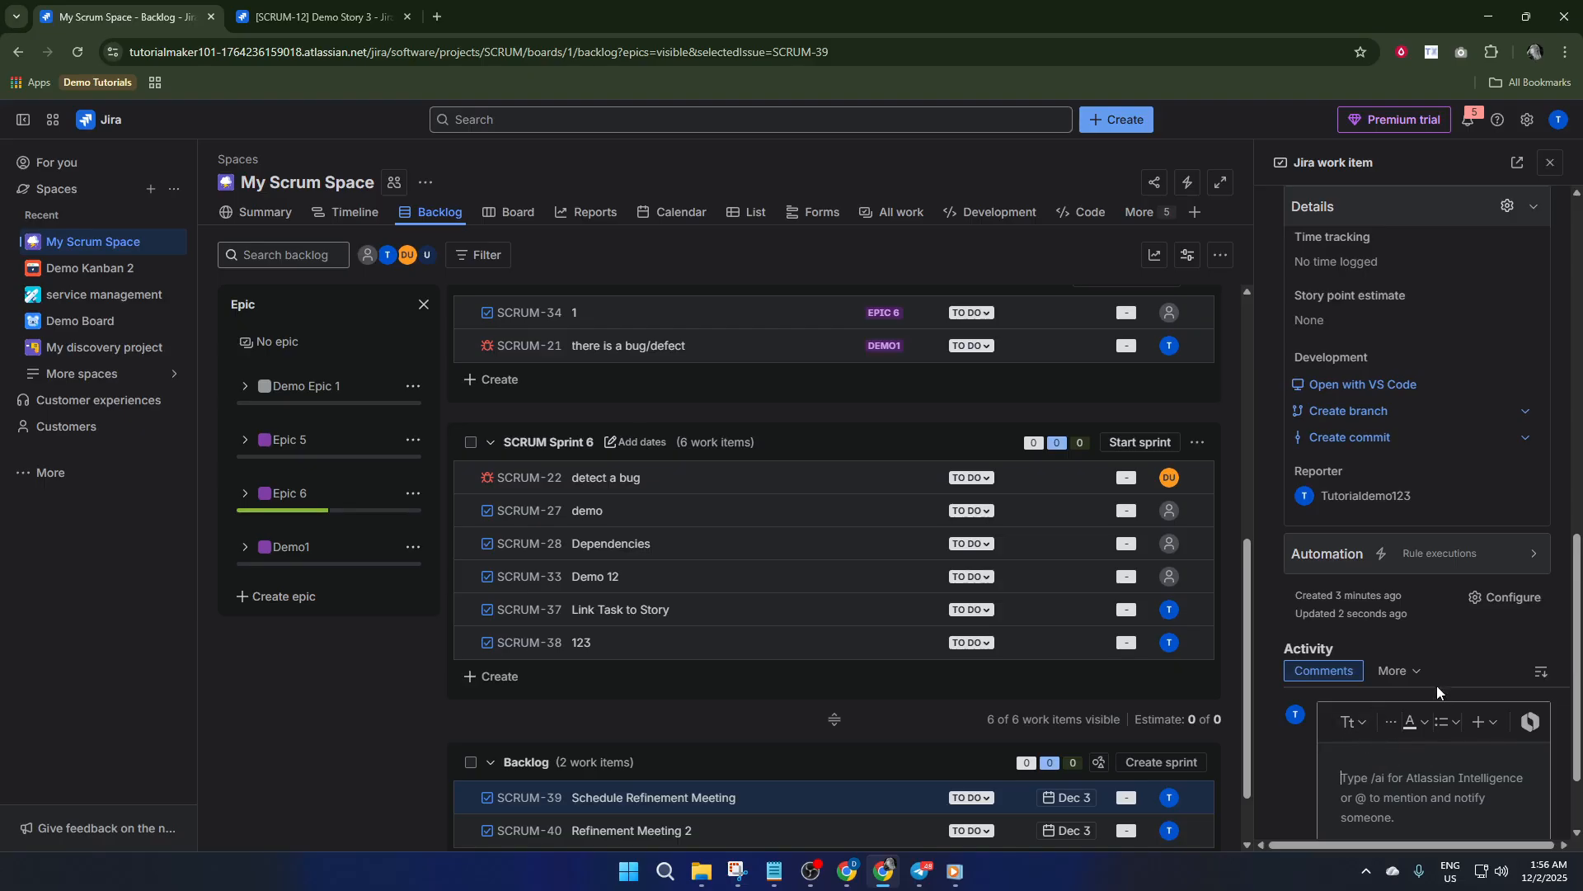
click(1411, 671)
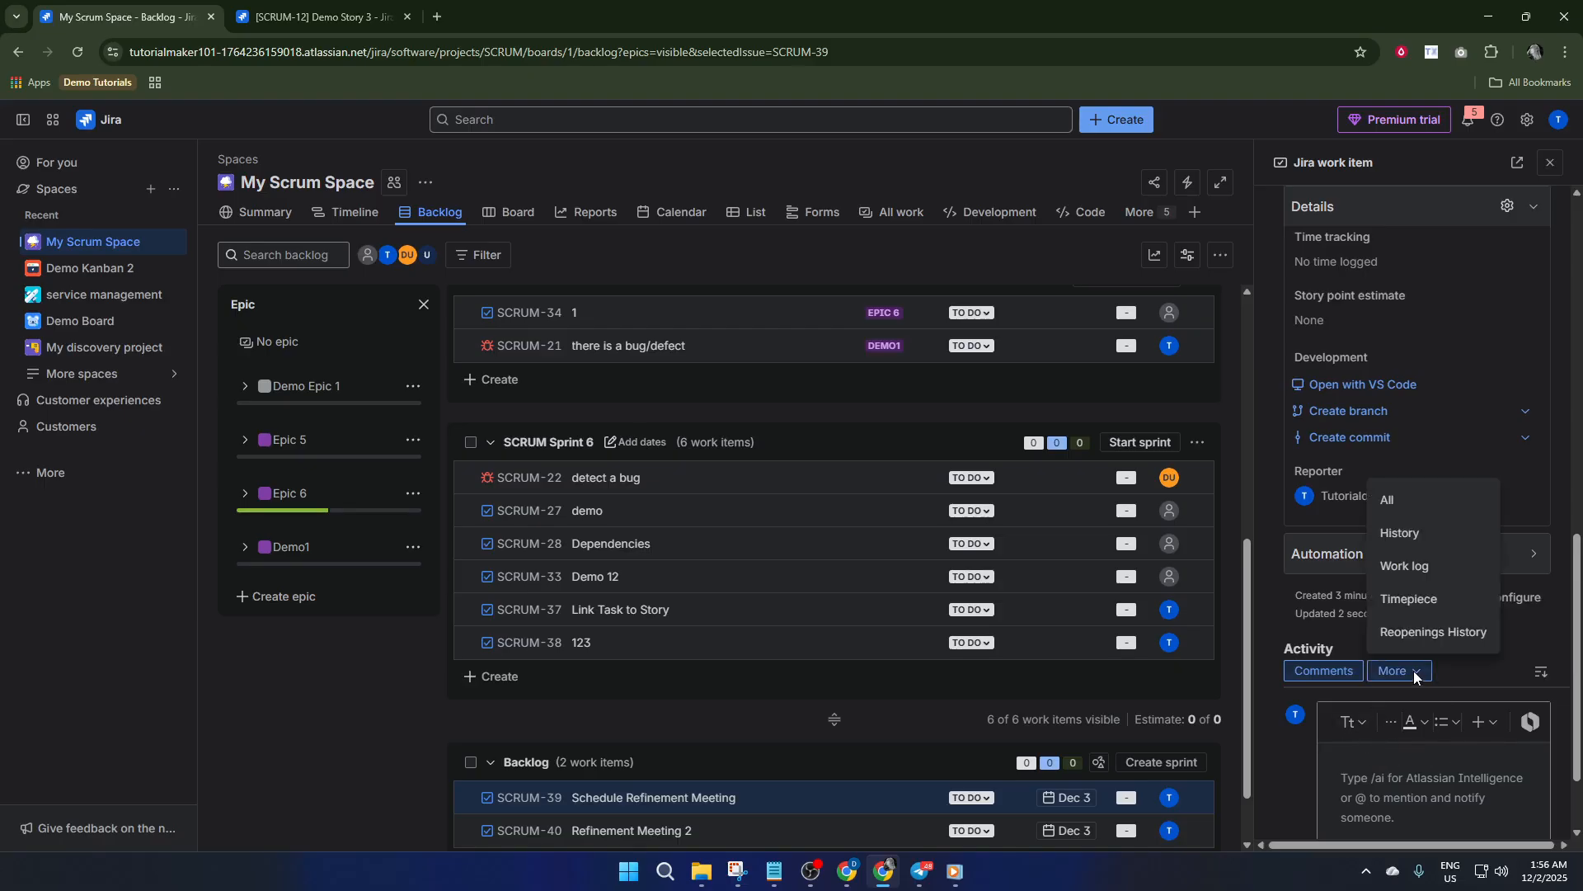
click(1413, 672)
scroll(1442, 581, up, 4)
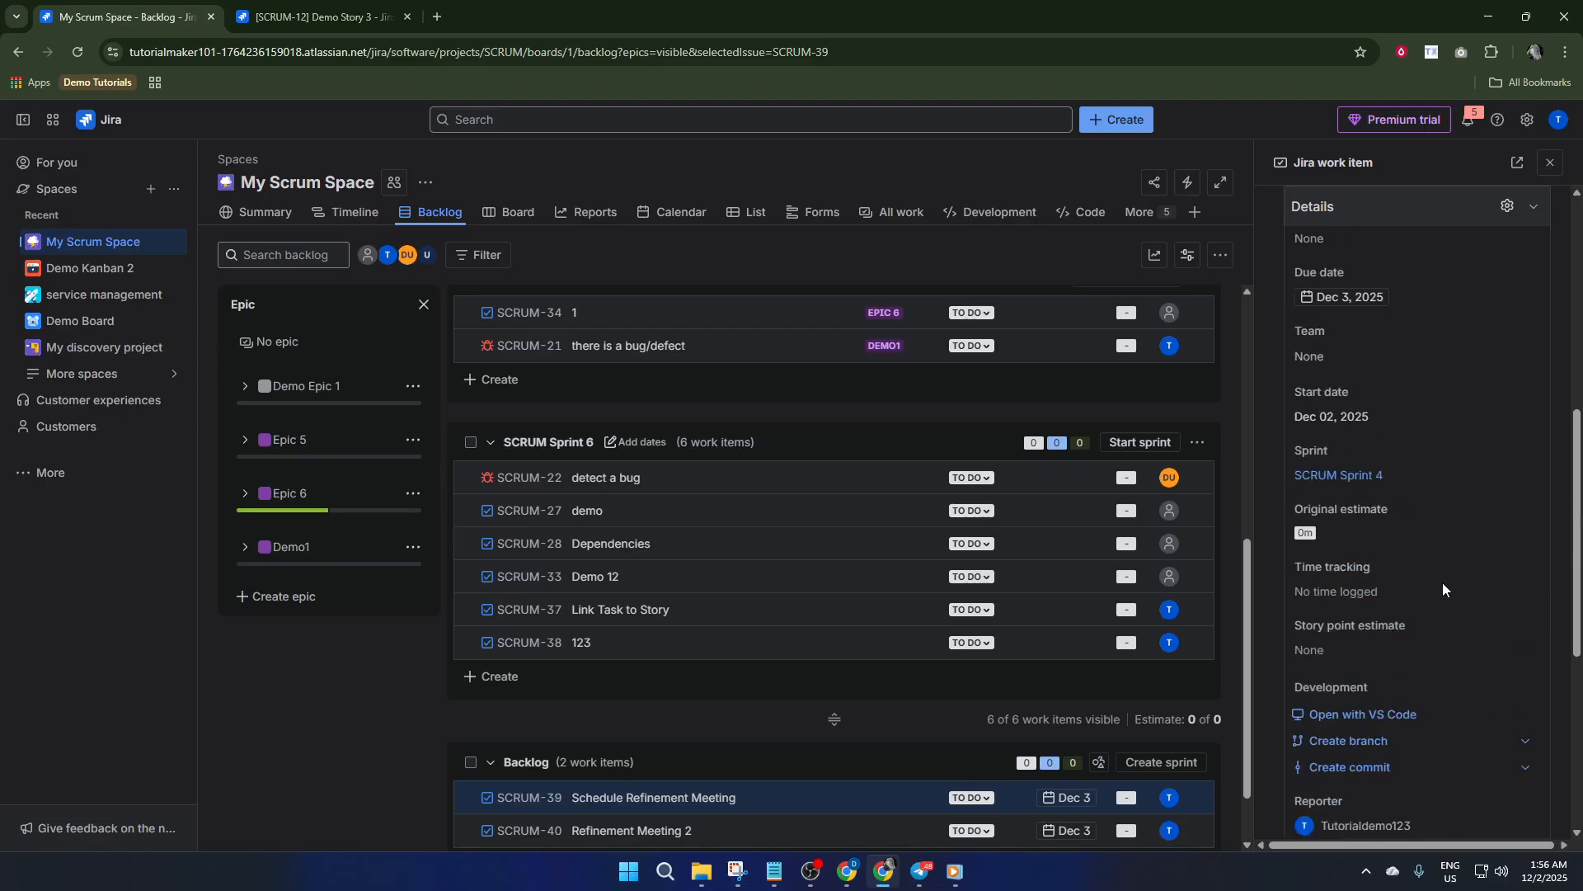
scroll(1443, 582, up, 3)
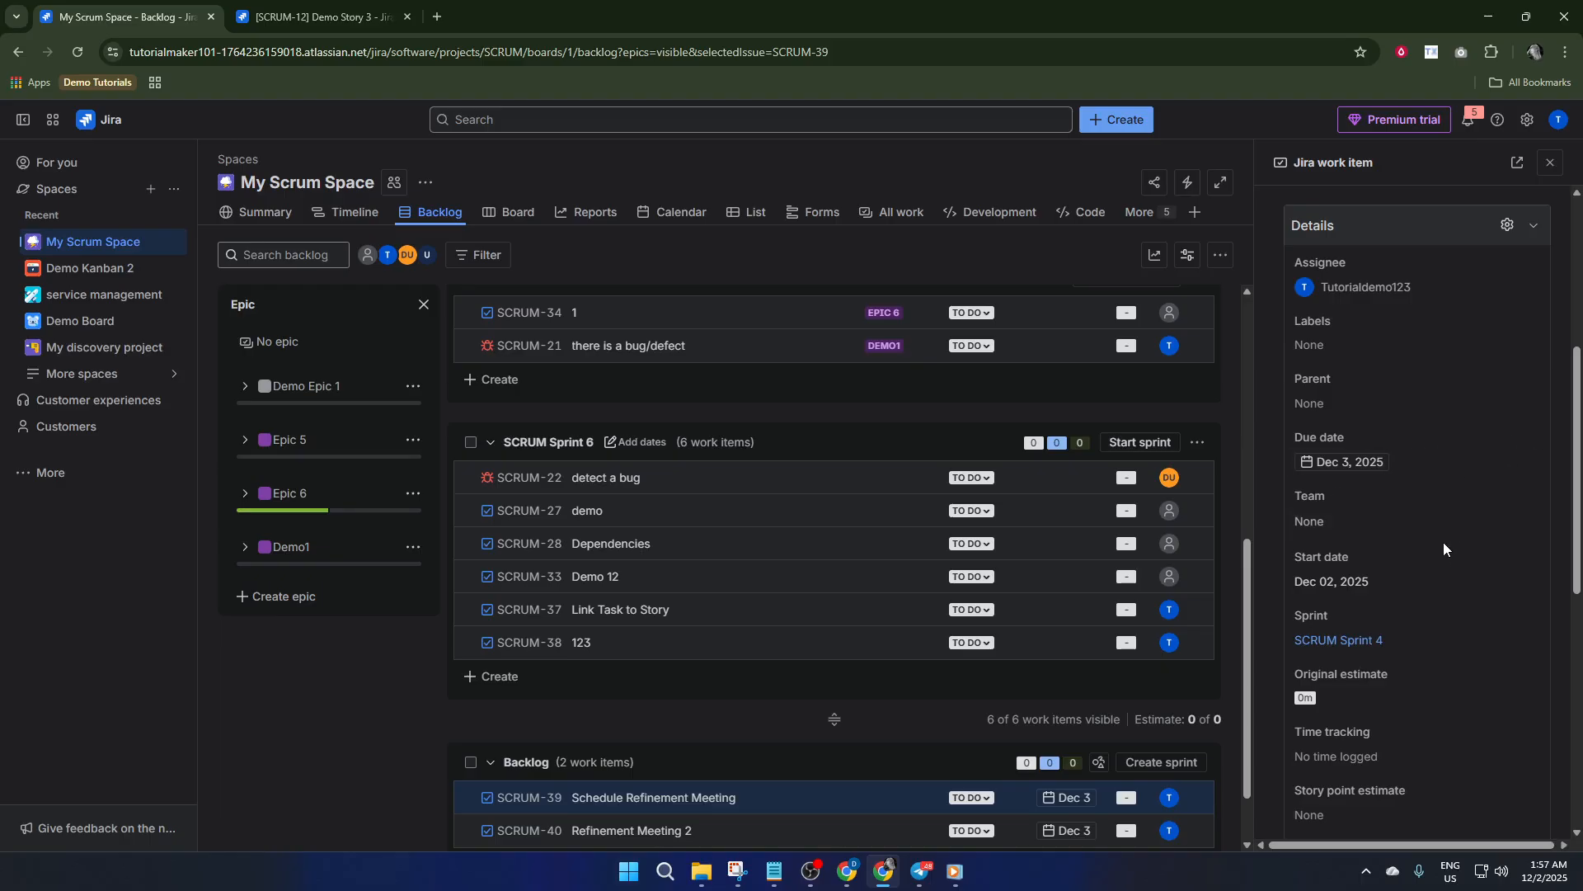
scroll(1443, 547, down, 2)
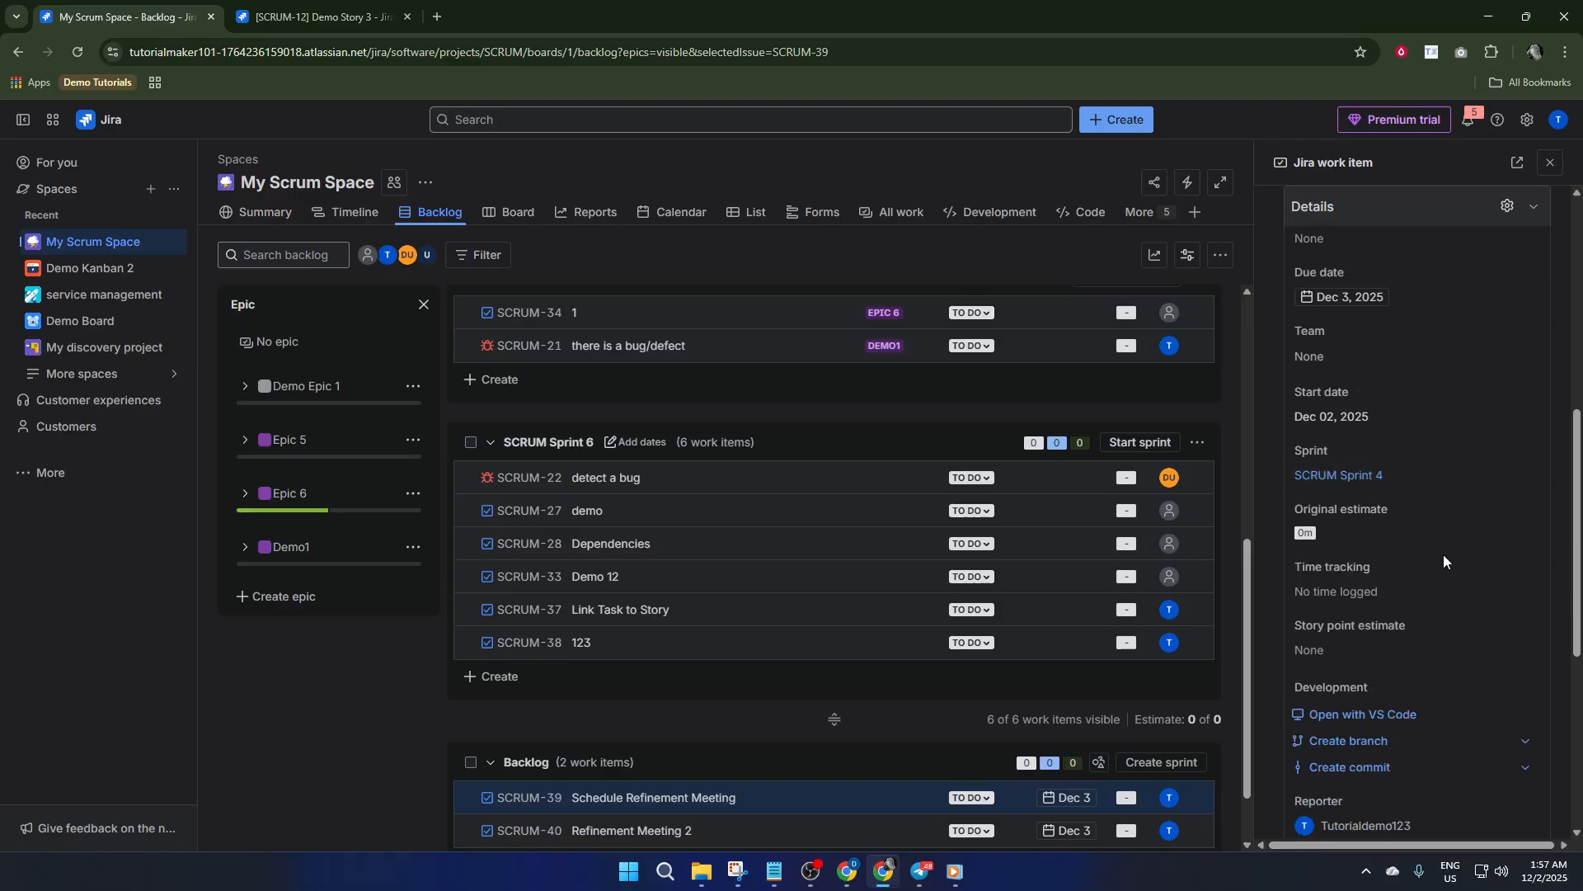
Add the line "add Criteria" below "make estimates" in the work item's description and save it.
scroll(1443, 554, up, 6)
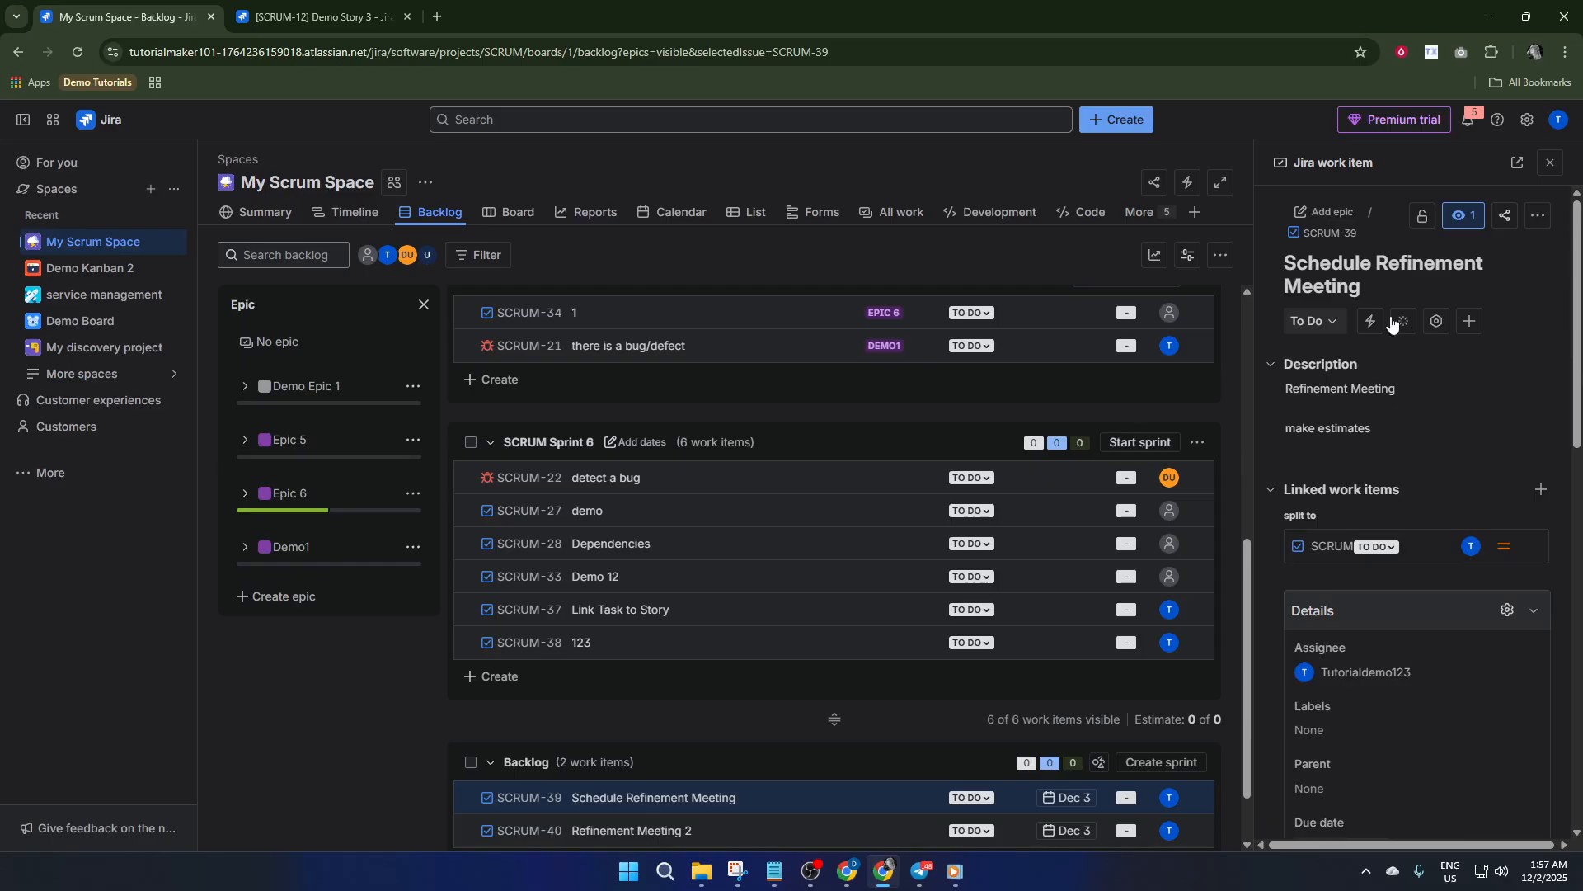
click(1430, 399)
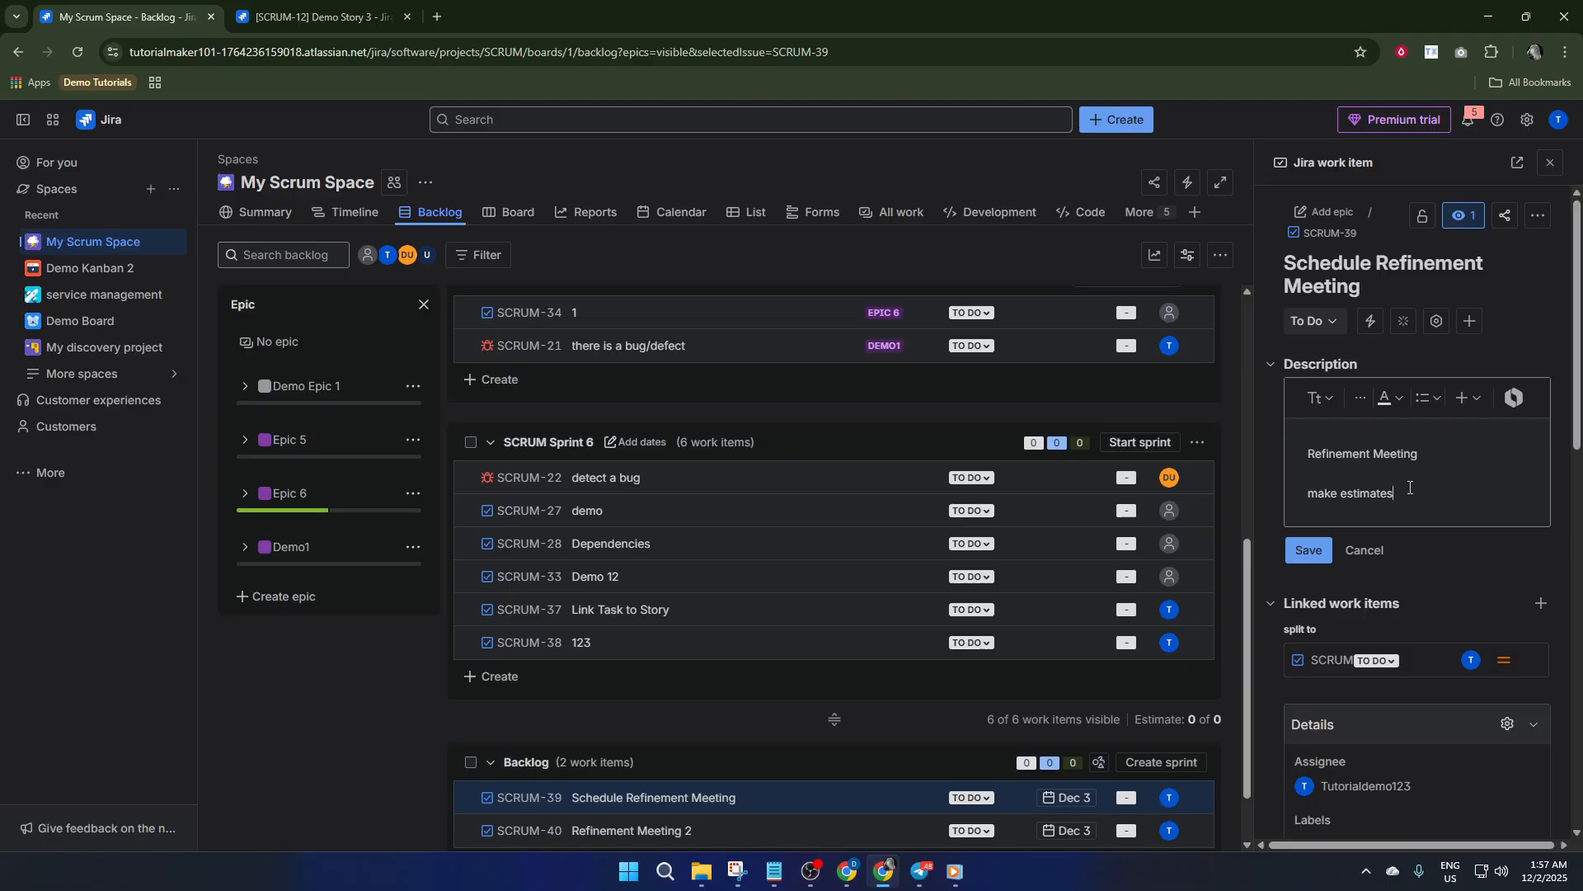
key(Return)
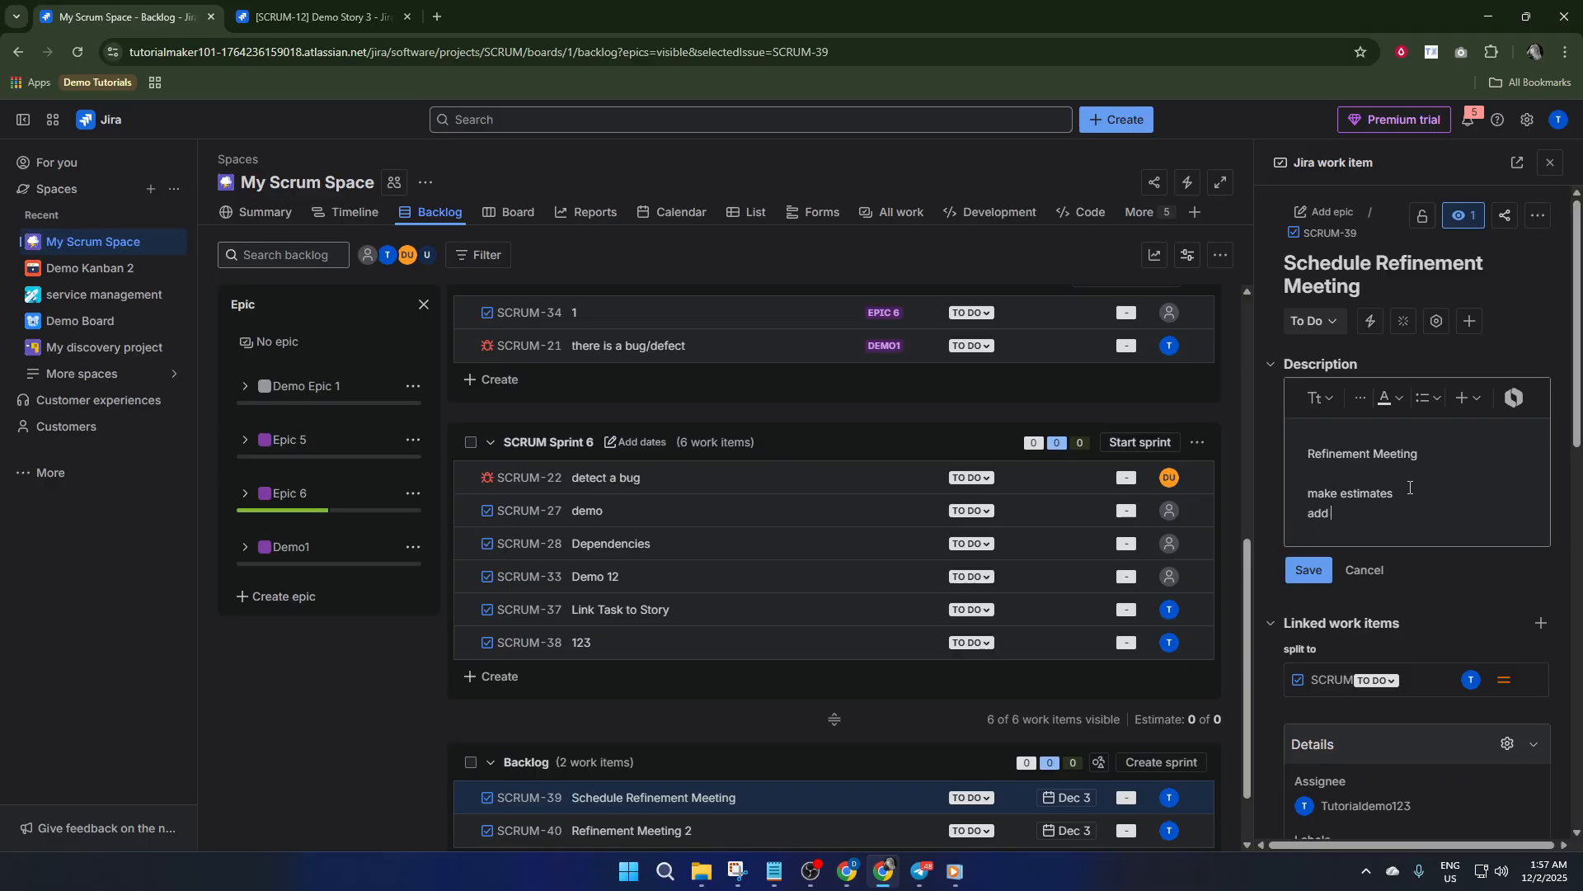
text(add Criteria)
click(1308, 571)
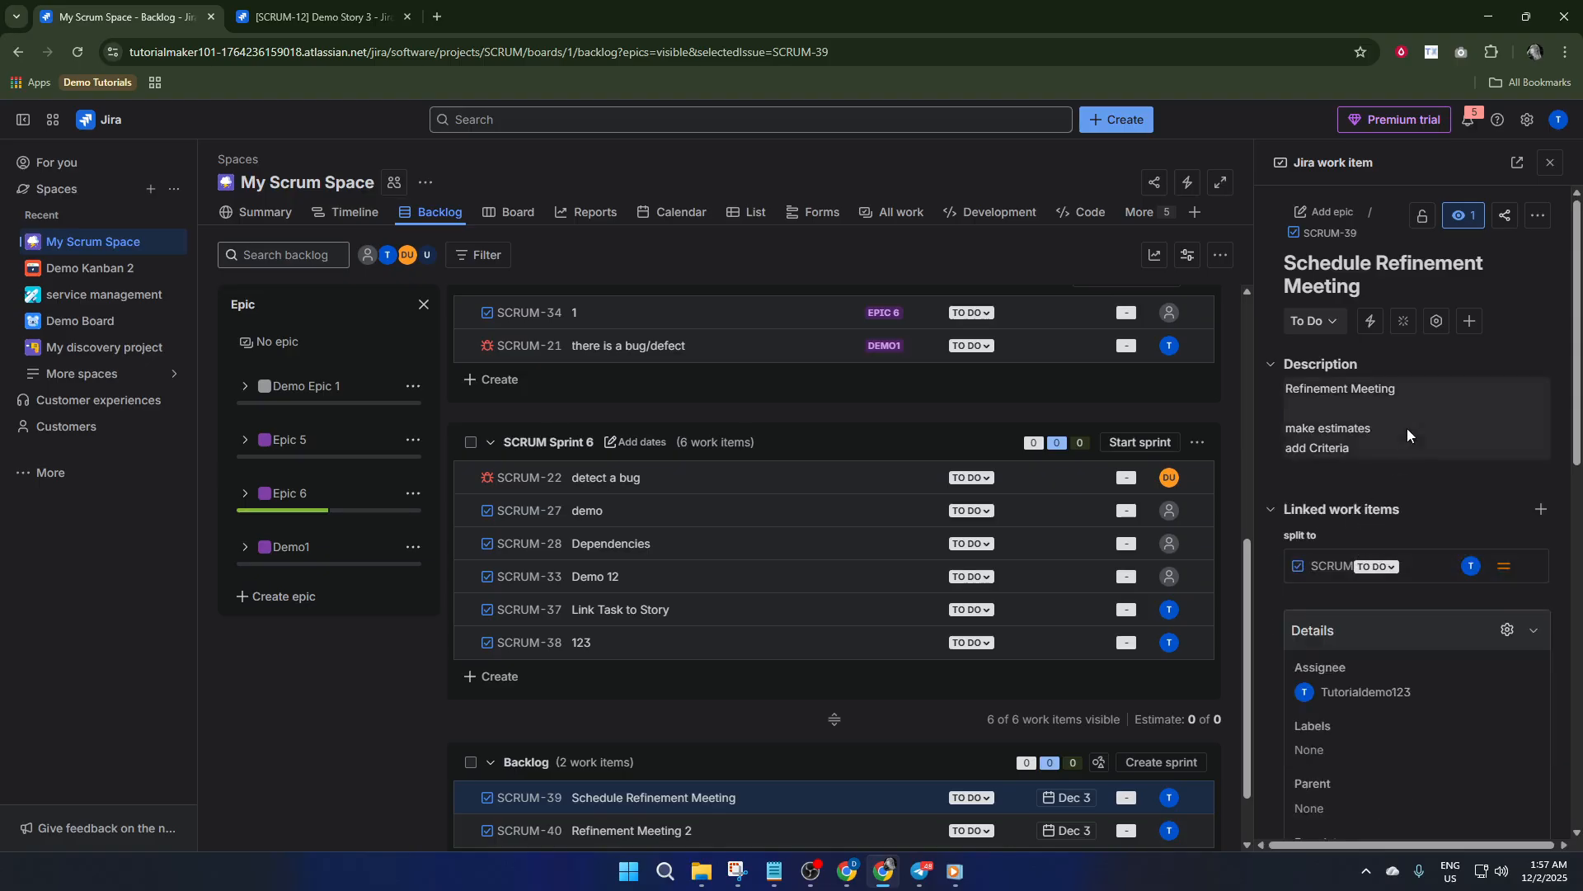
Set the work item's original estimate to 1w.
scroll(1406, 428, down, 1)
scroll(1407, 418, down, 5)
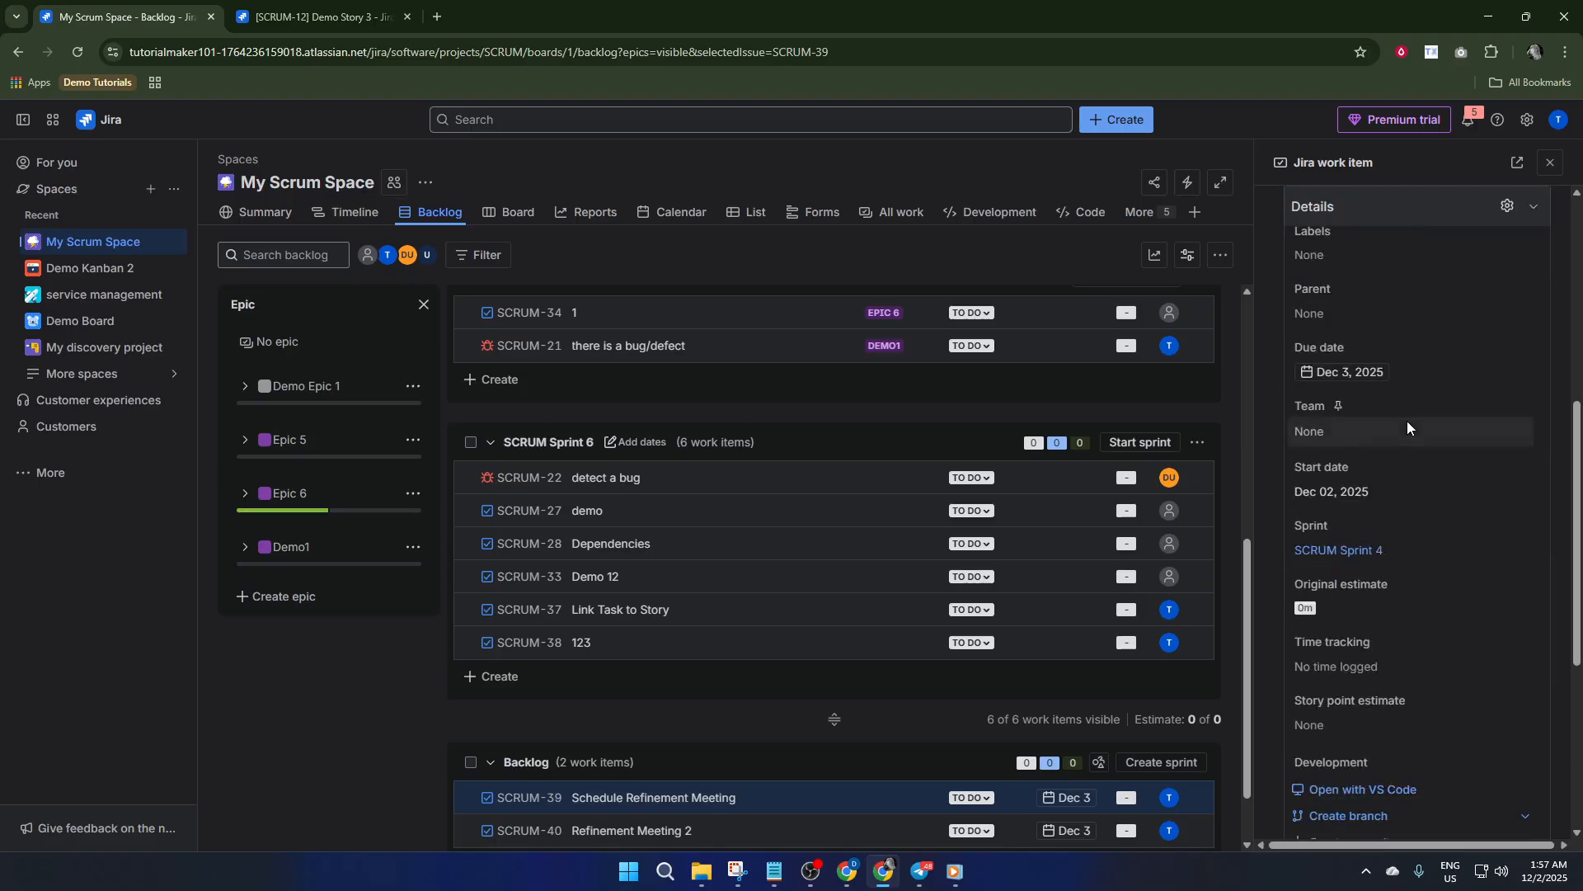
scroll(1392, 442, down, 2)
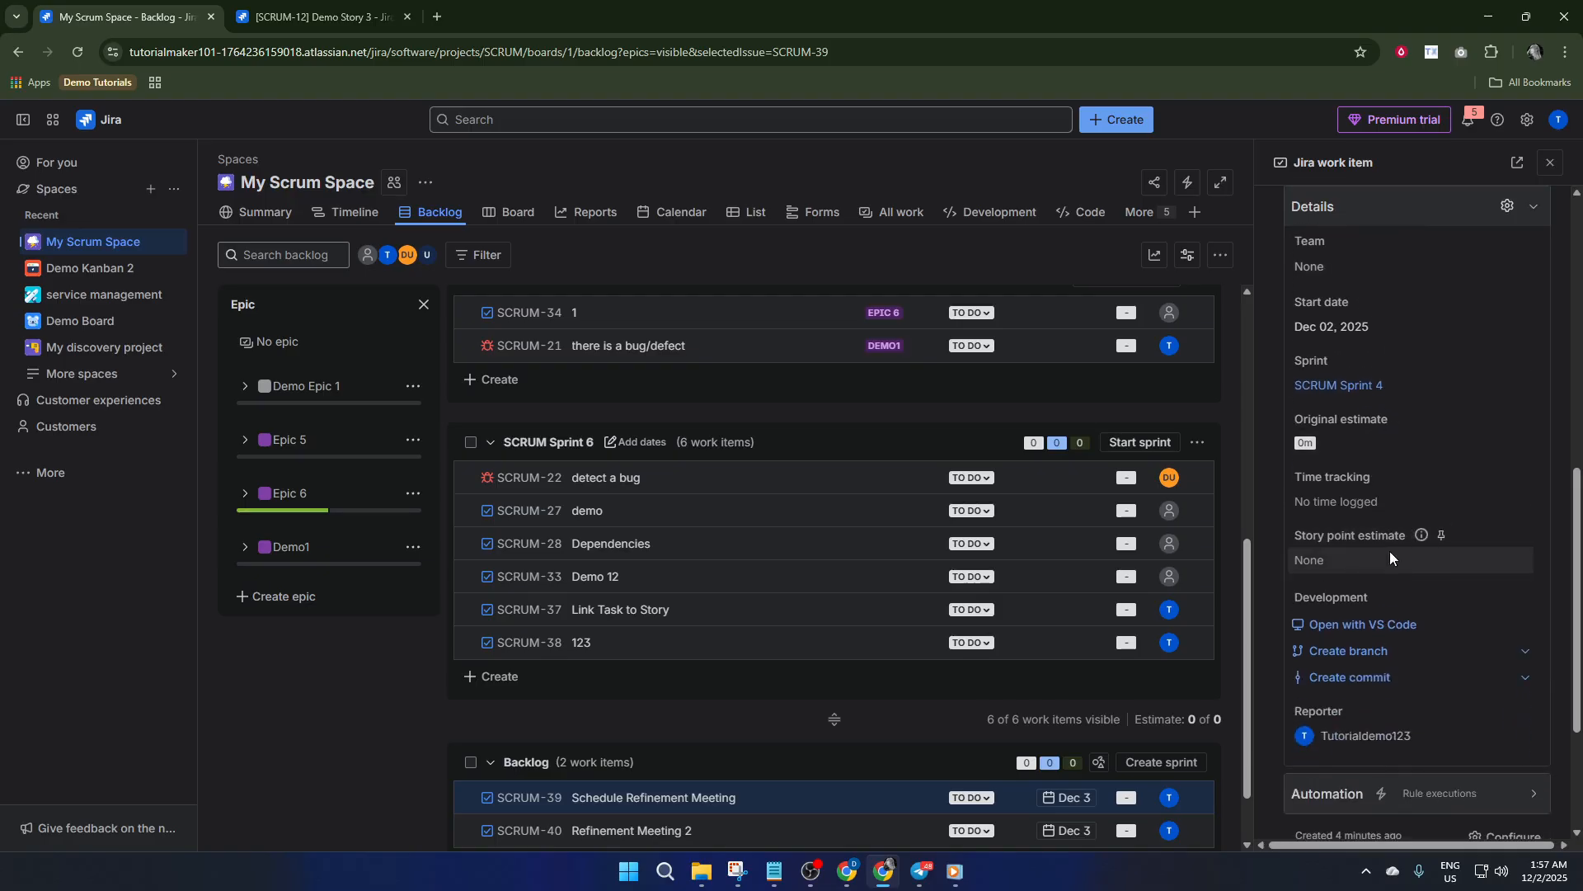
scroll(1374, 558, down, 2)
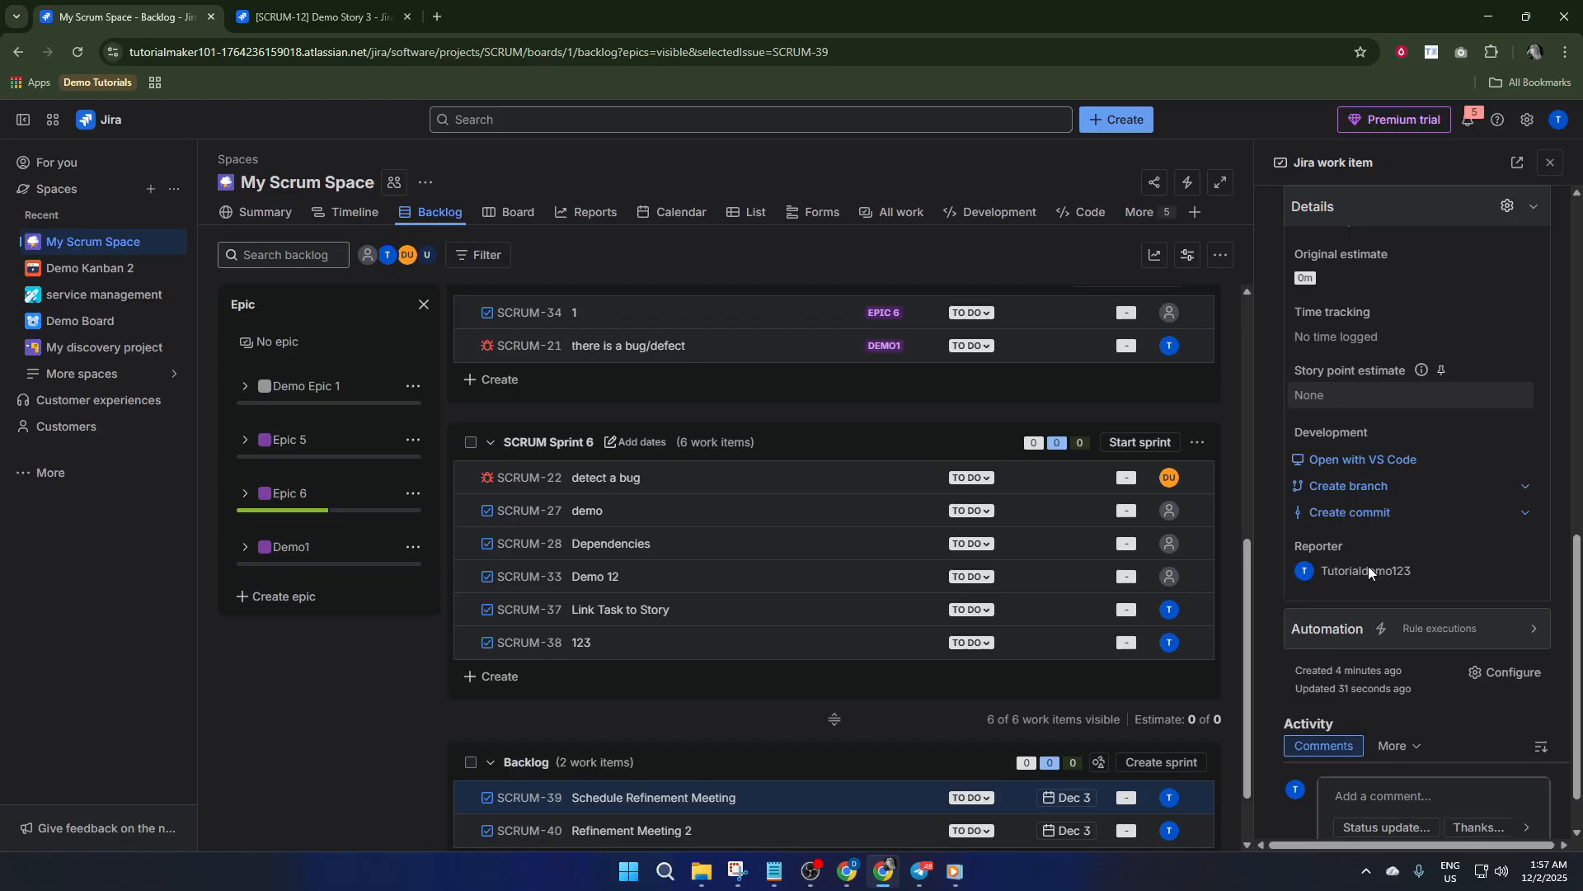
scroll(1369, 552, up, 2)
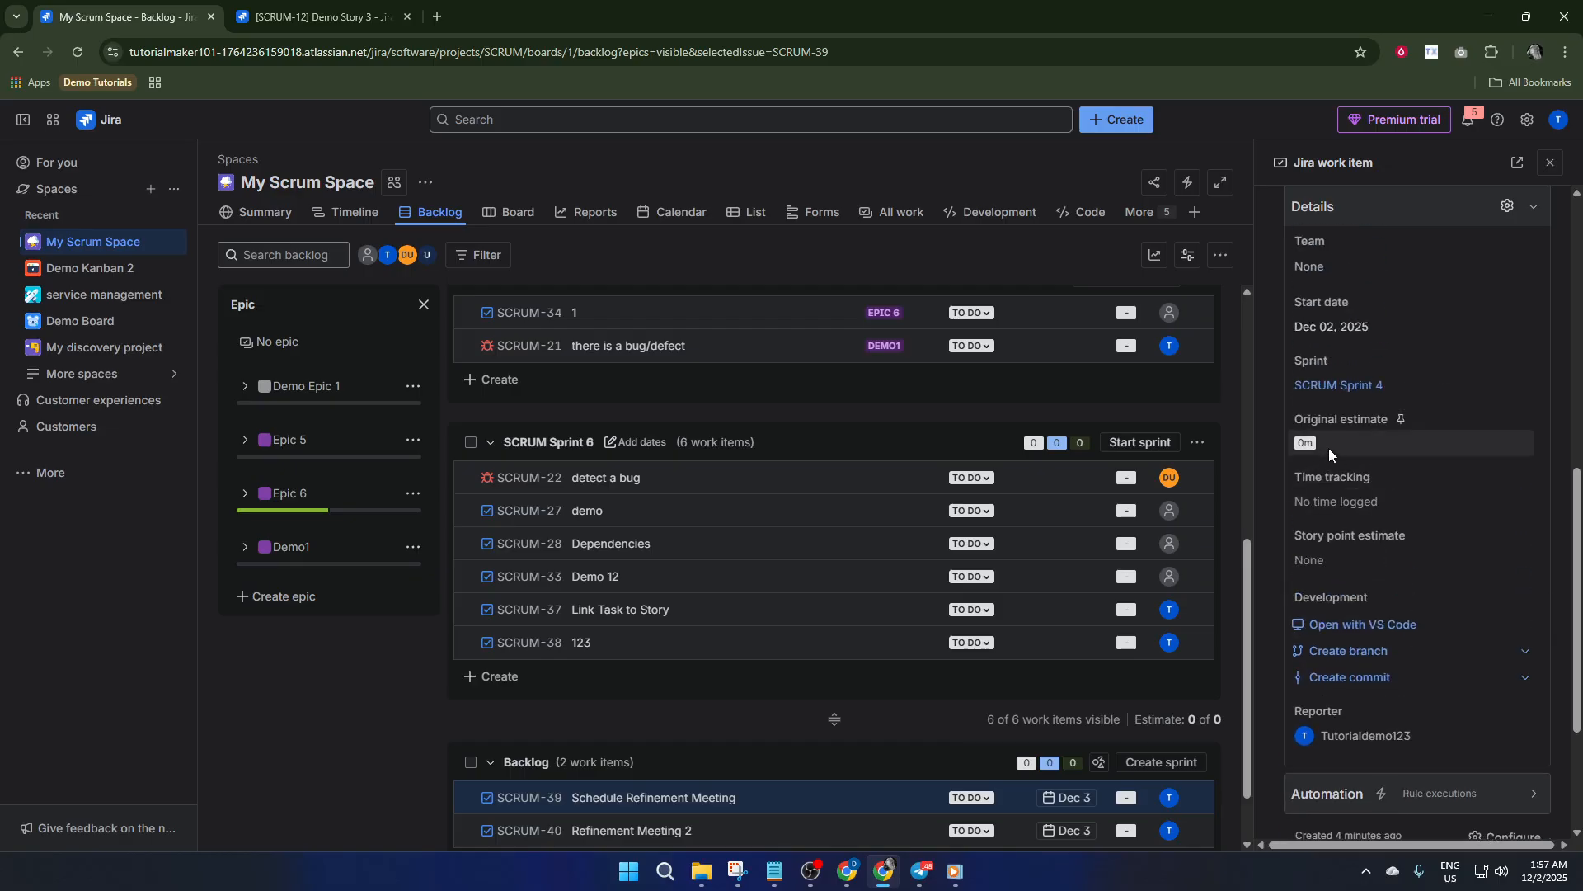
click(1329, 448)
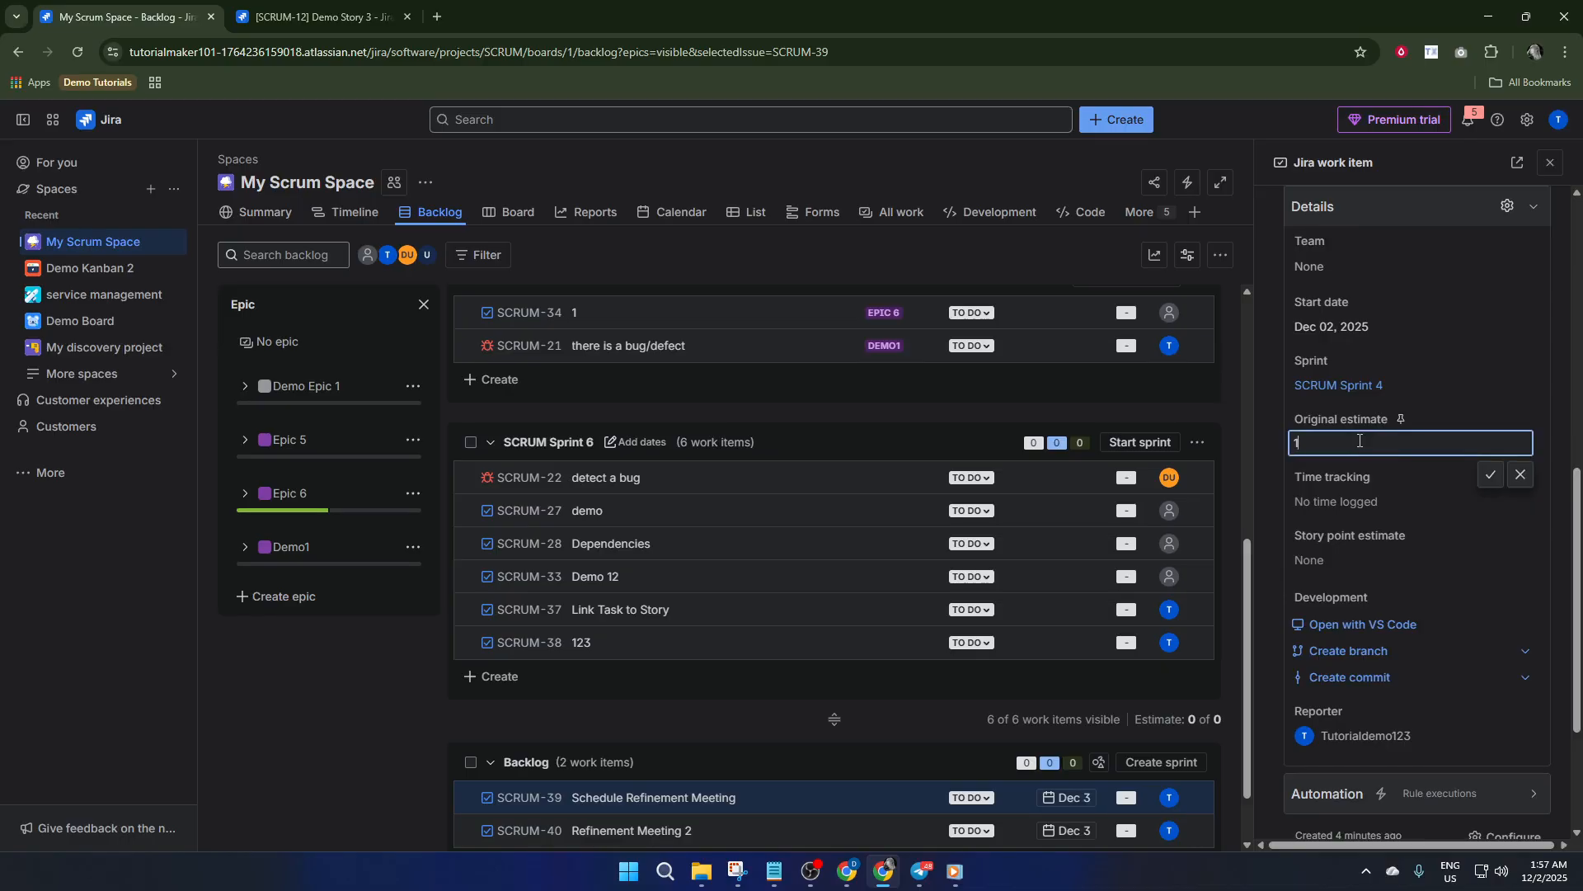
text(1w)
key(Return)
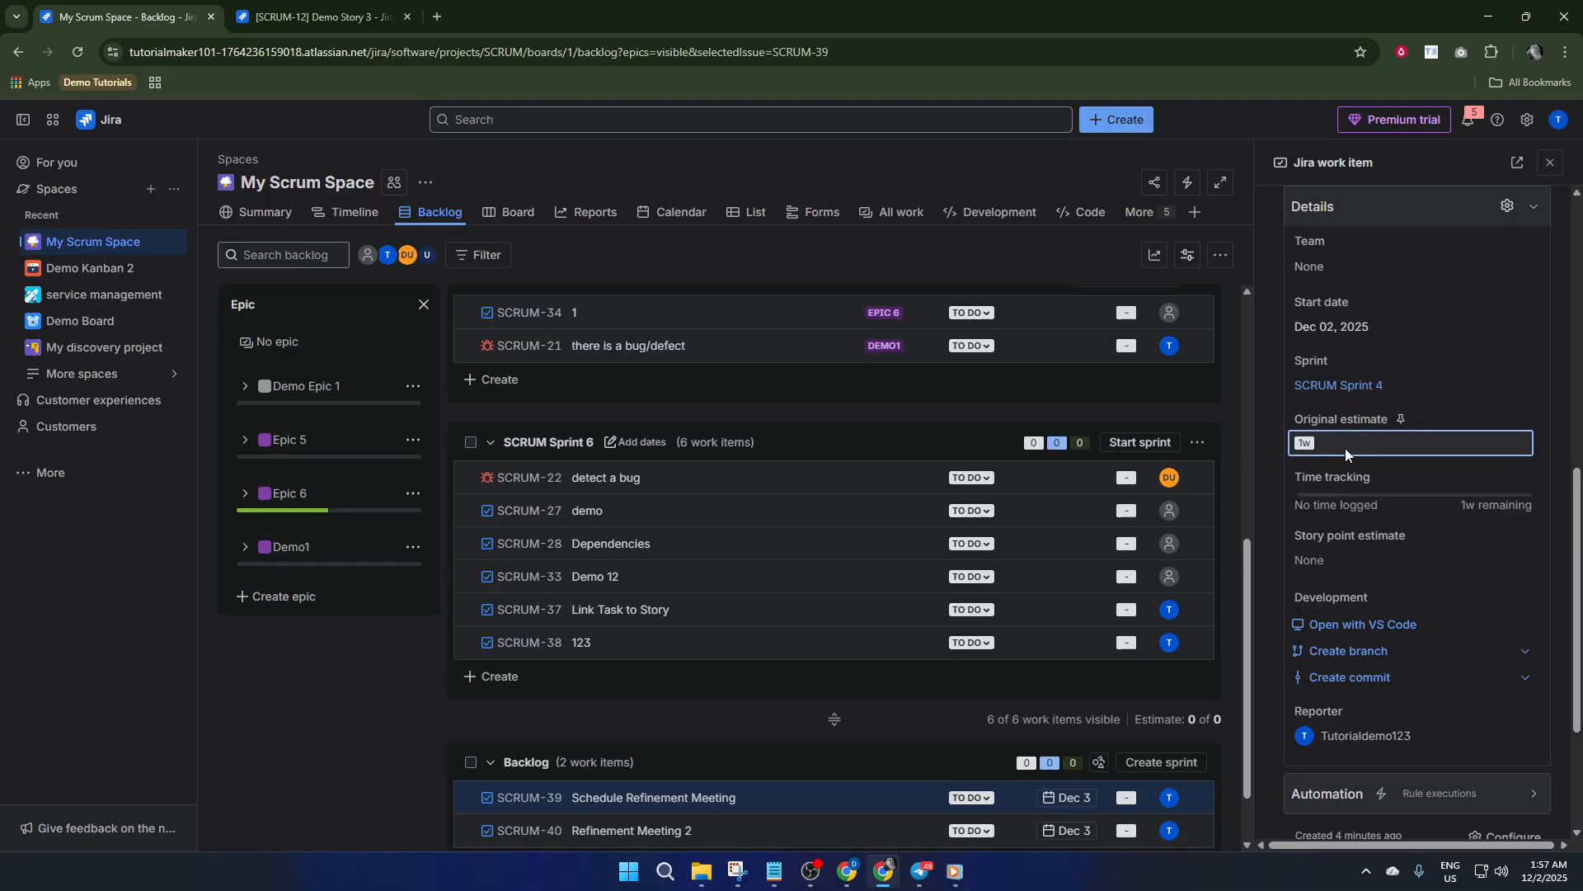
Review the available sprint choices and the start date field of the "Schedule Refinement Meeting" work item.
click(1356, 385)
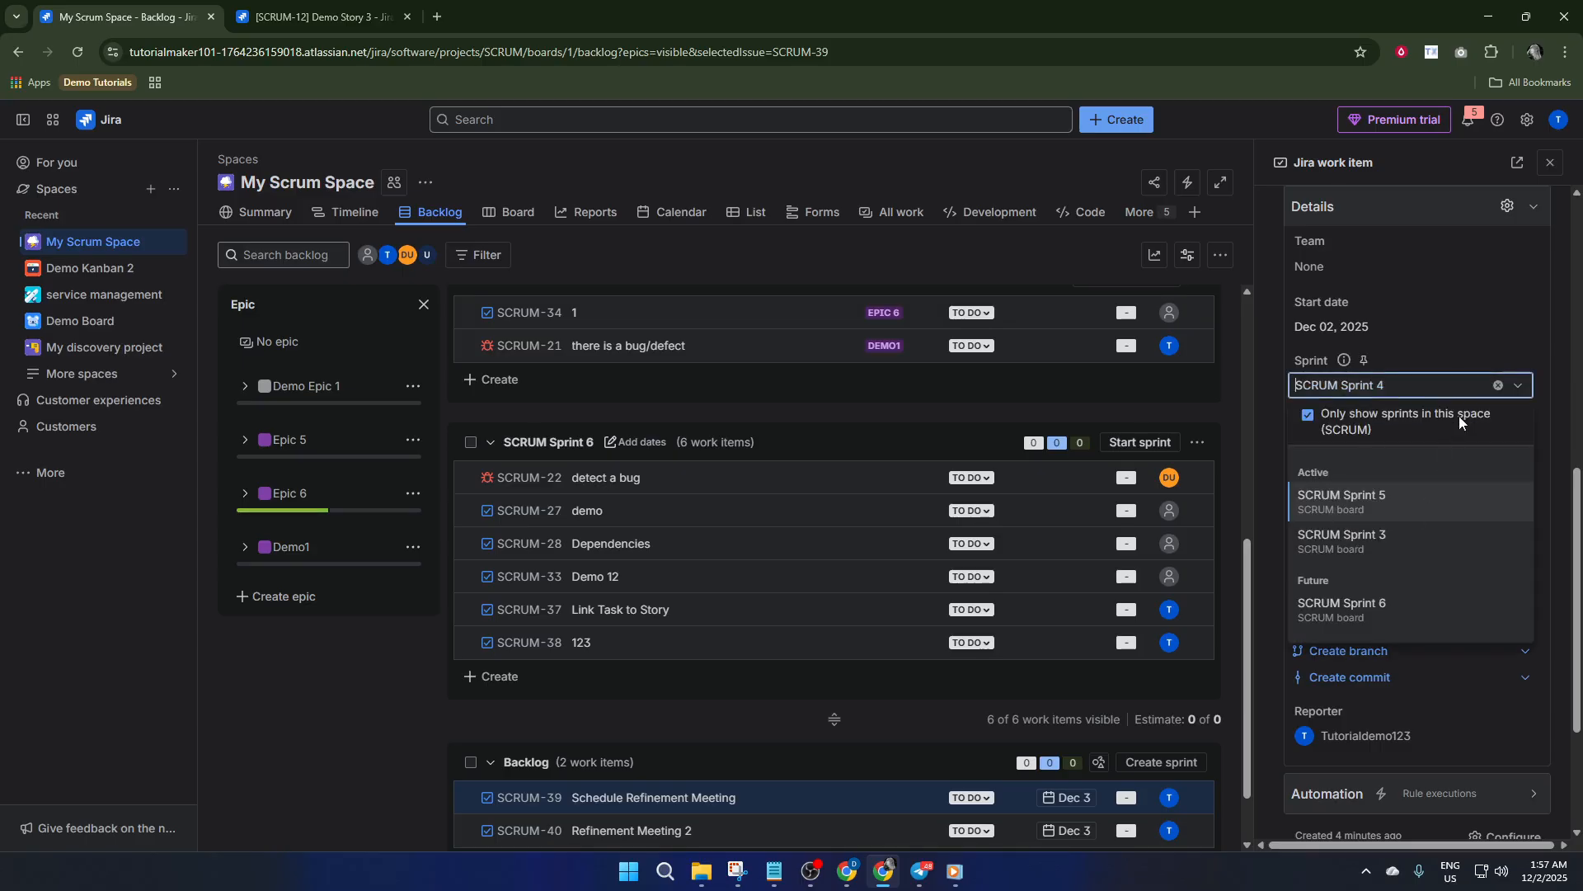
click(1531, 328)
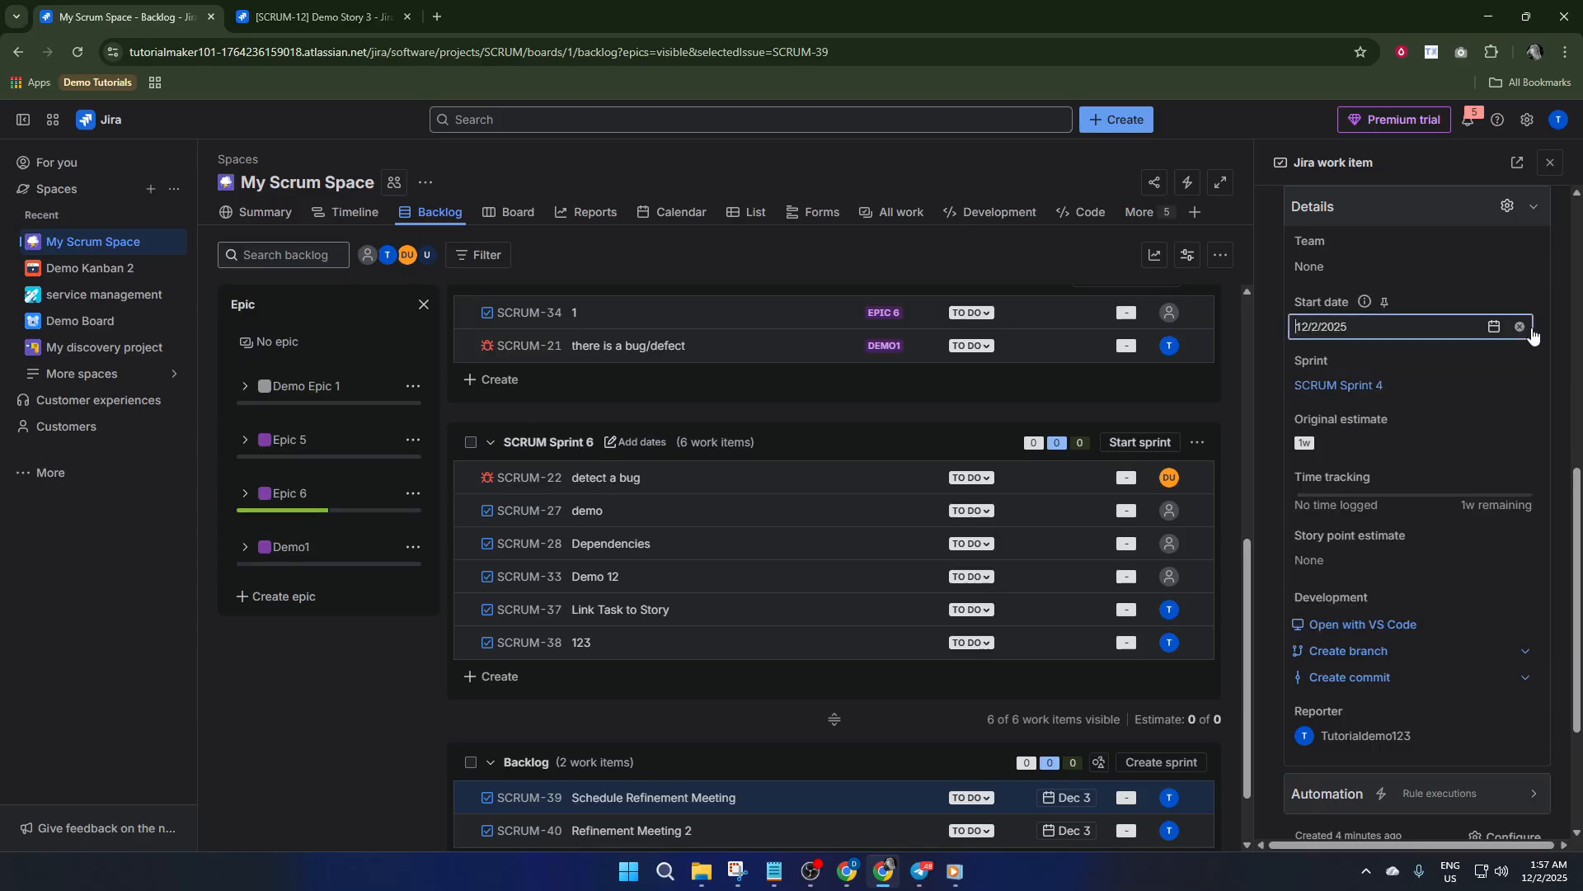
scroll(973, 608, down, 1)
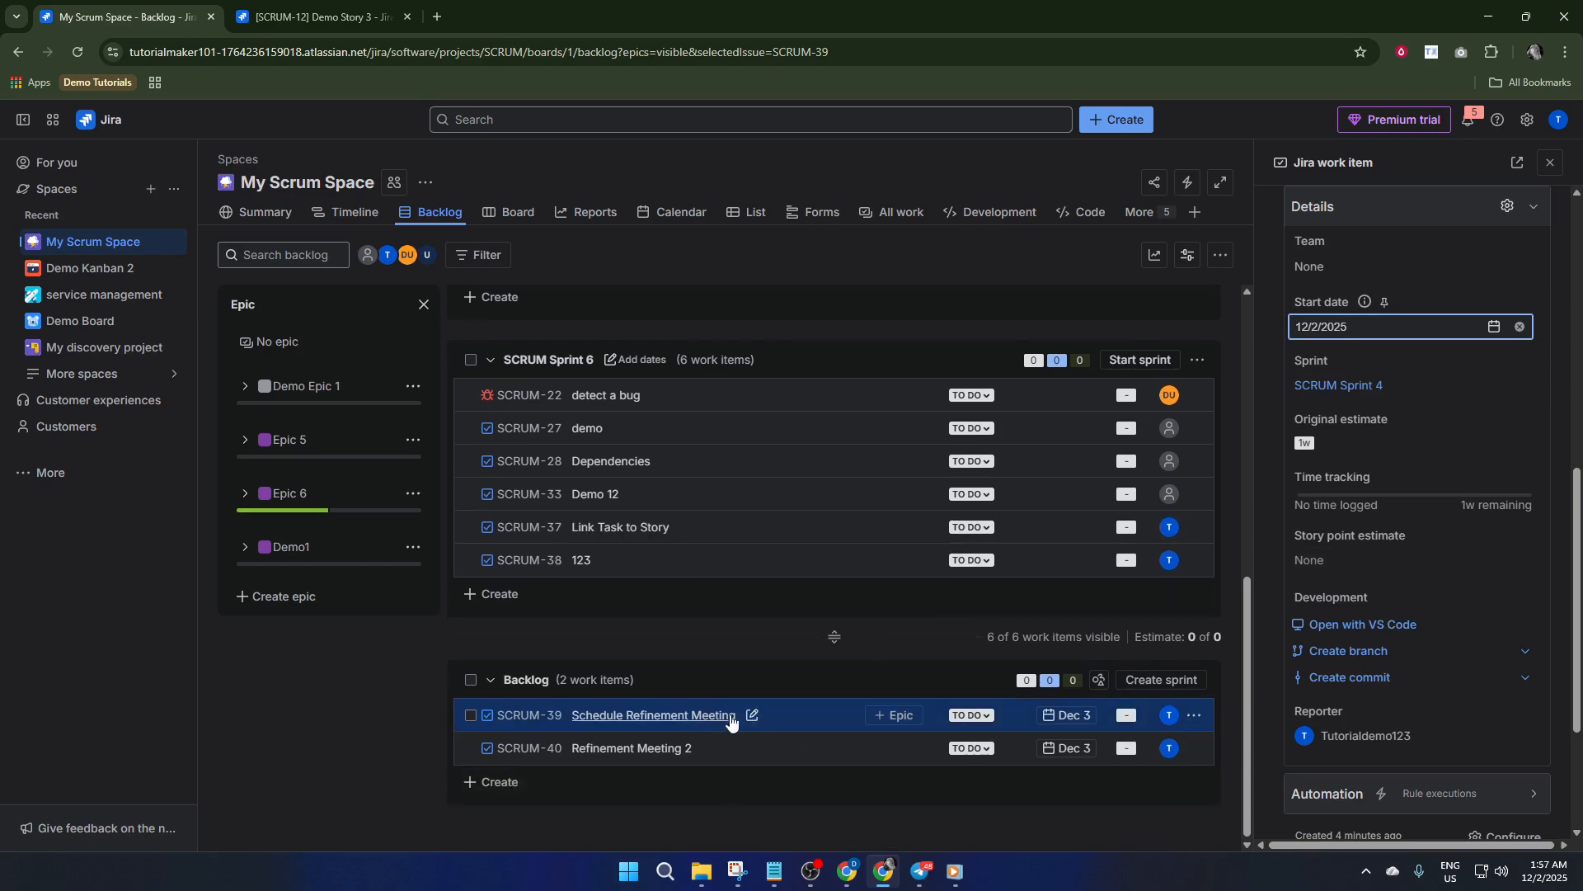
click(733, 720)
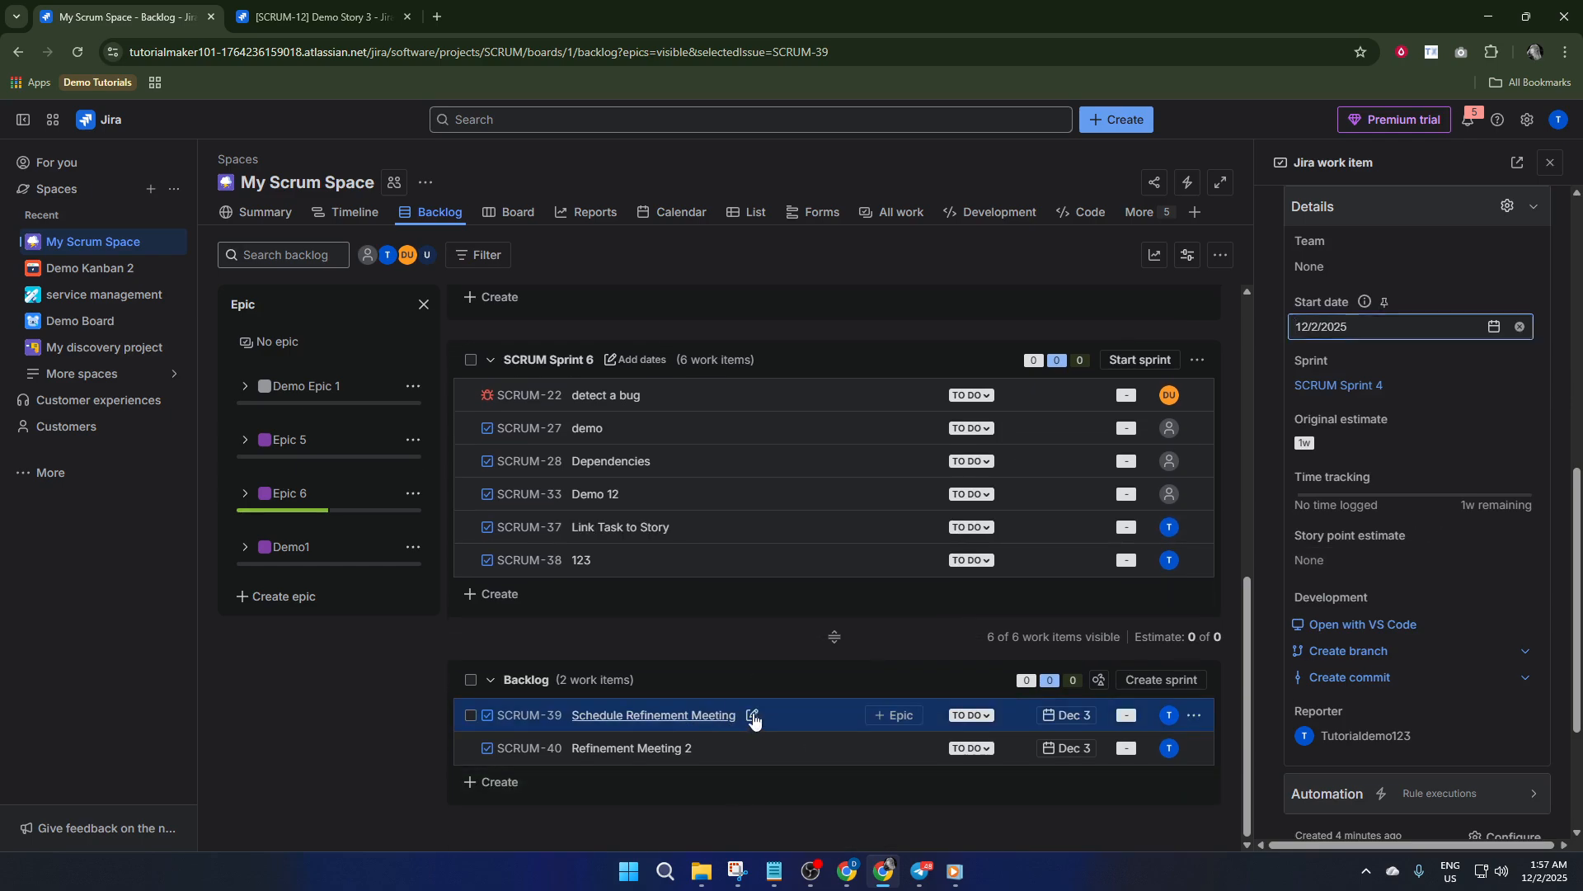
click(801, 720)
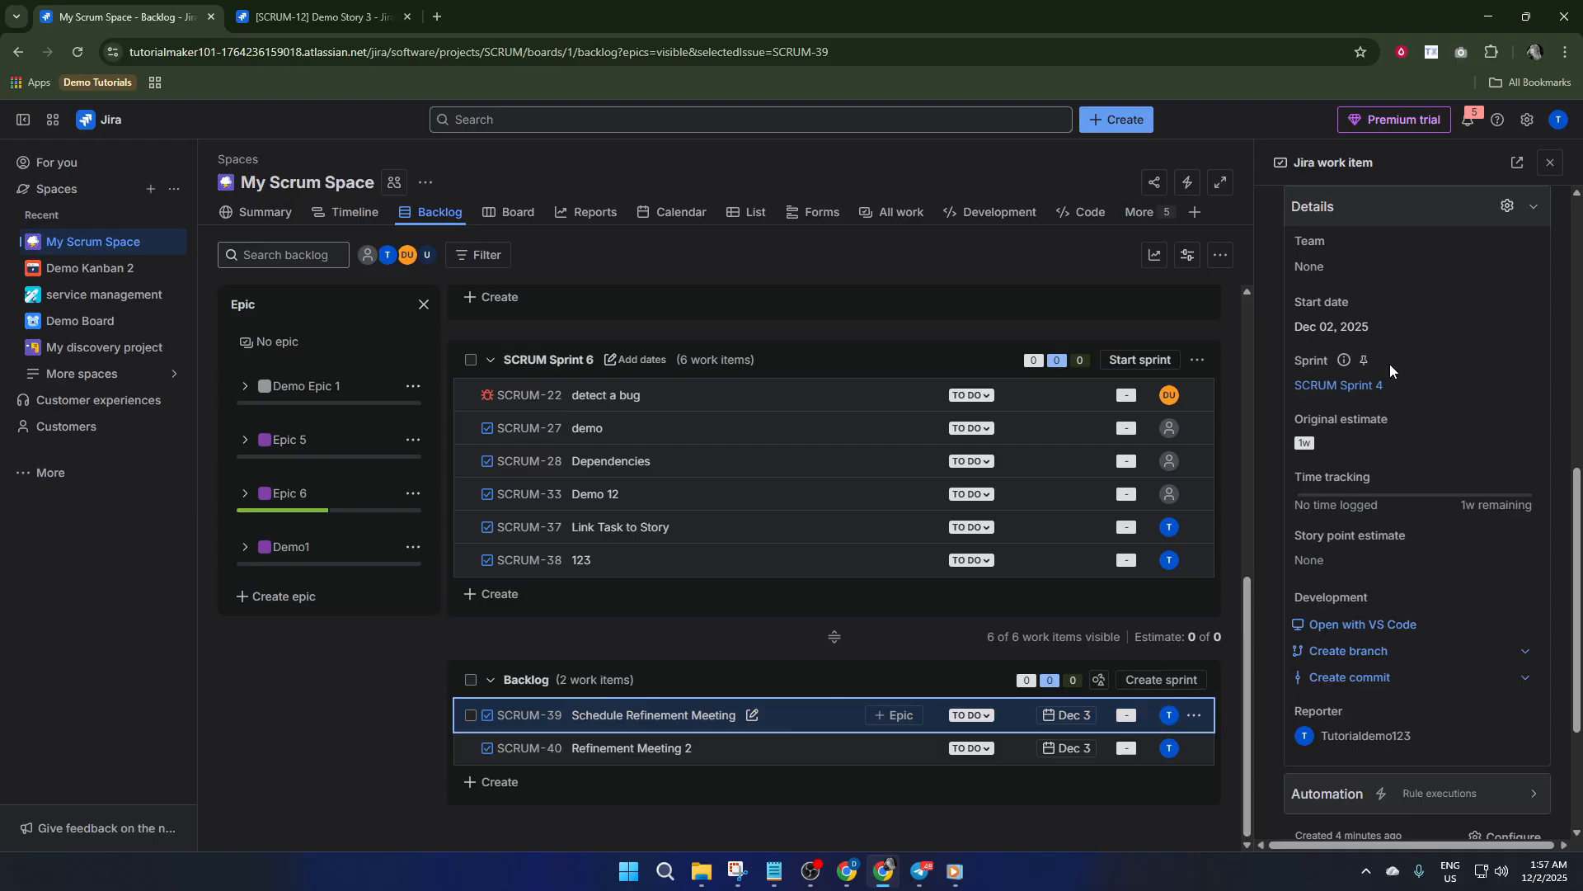
Log 1d of time spent on the "Schedule Refinement Meeting" work item and save the entry.
scroll(1389, 364, up, 1)
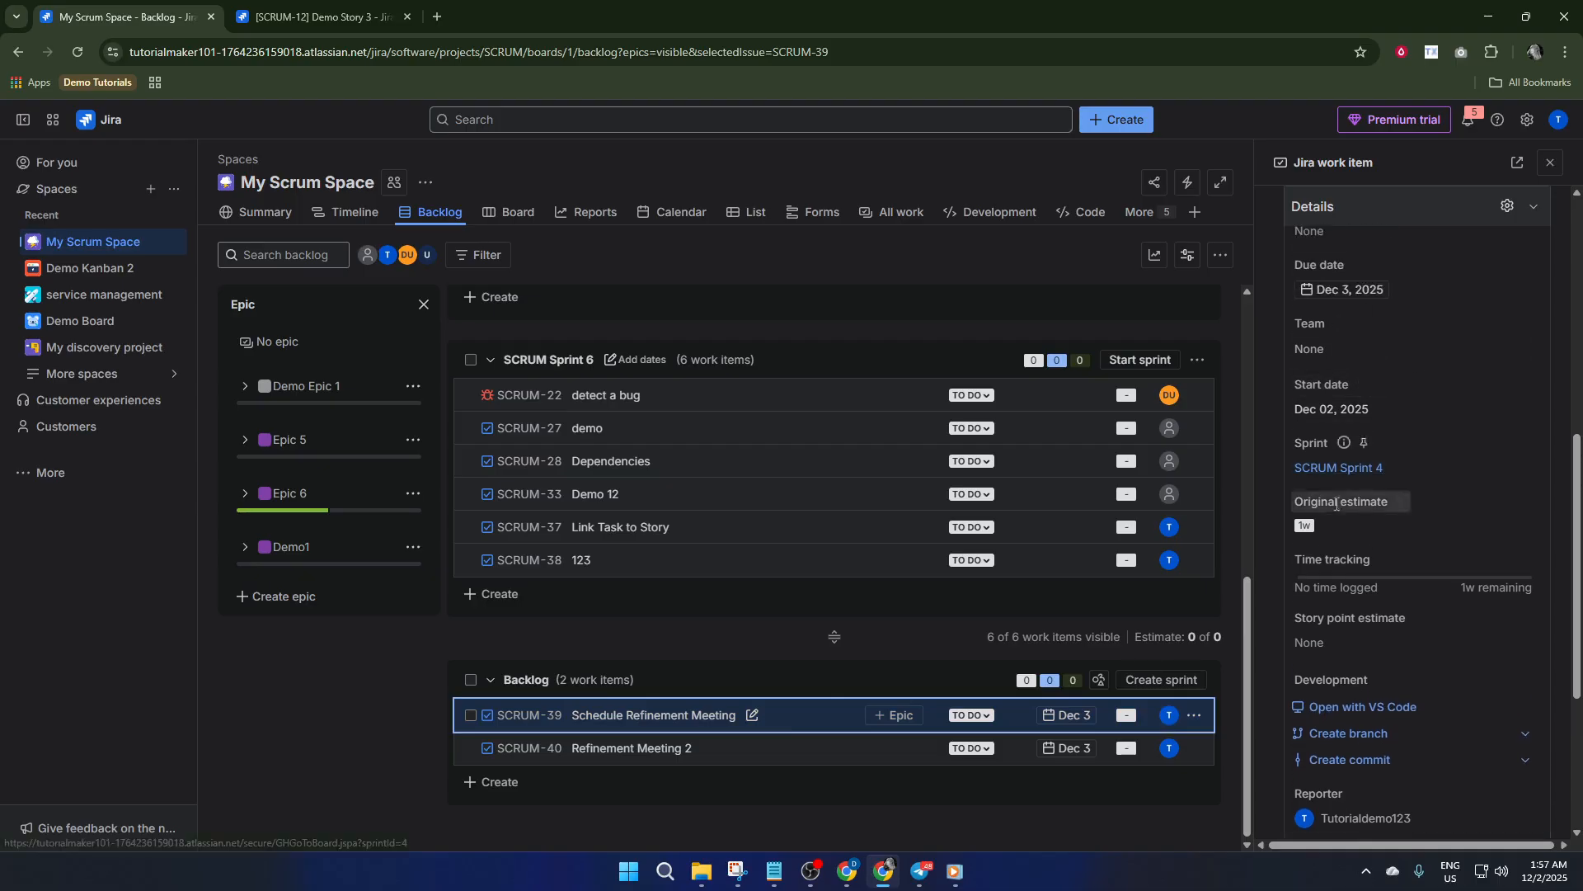
click(1355, 569)
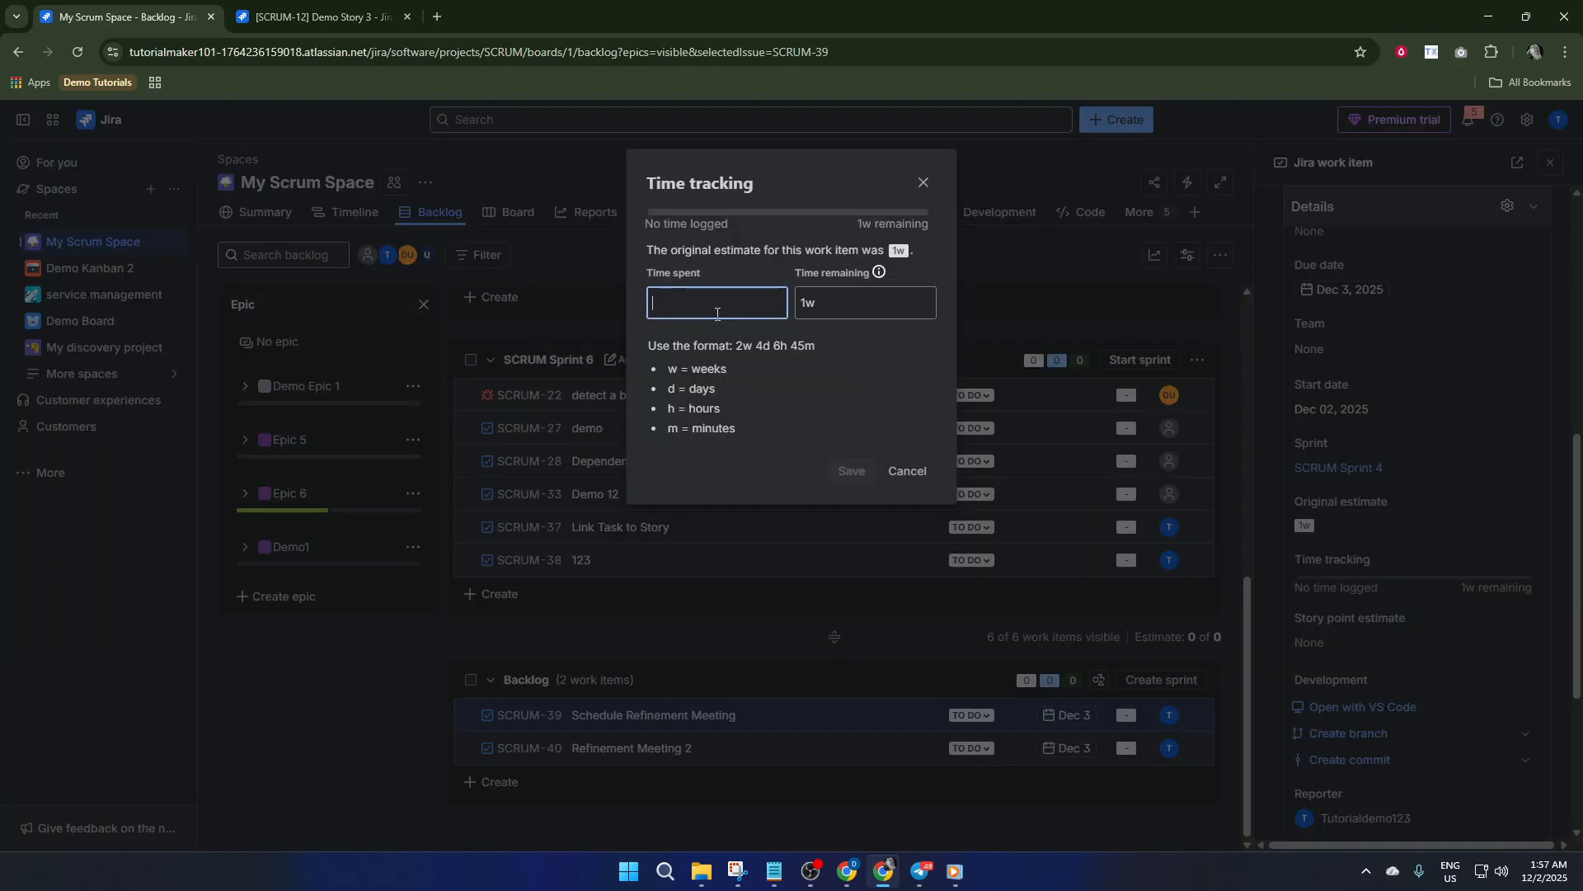
text(1d)
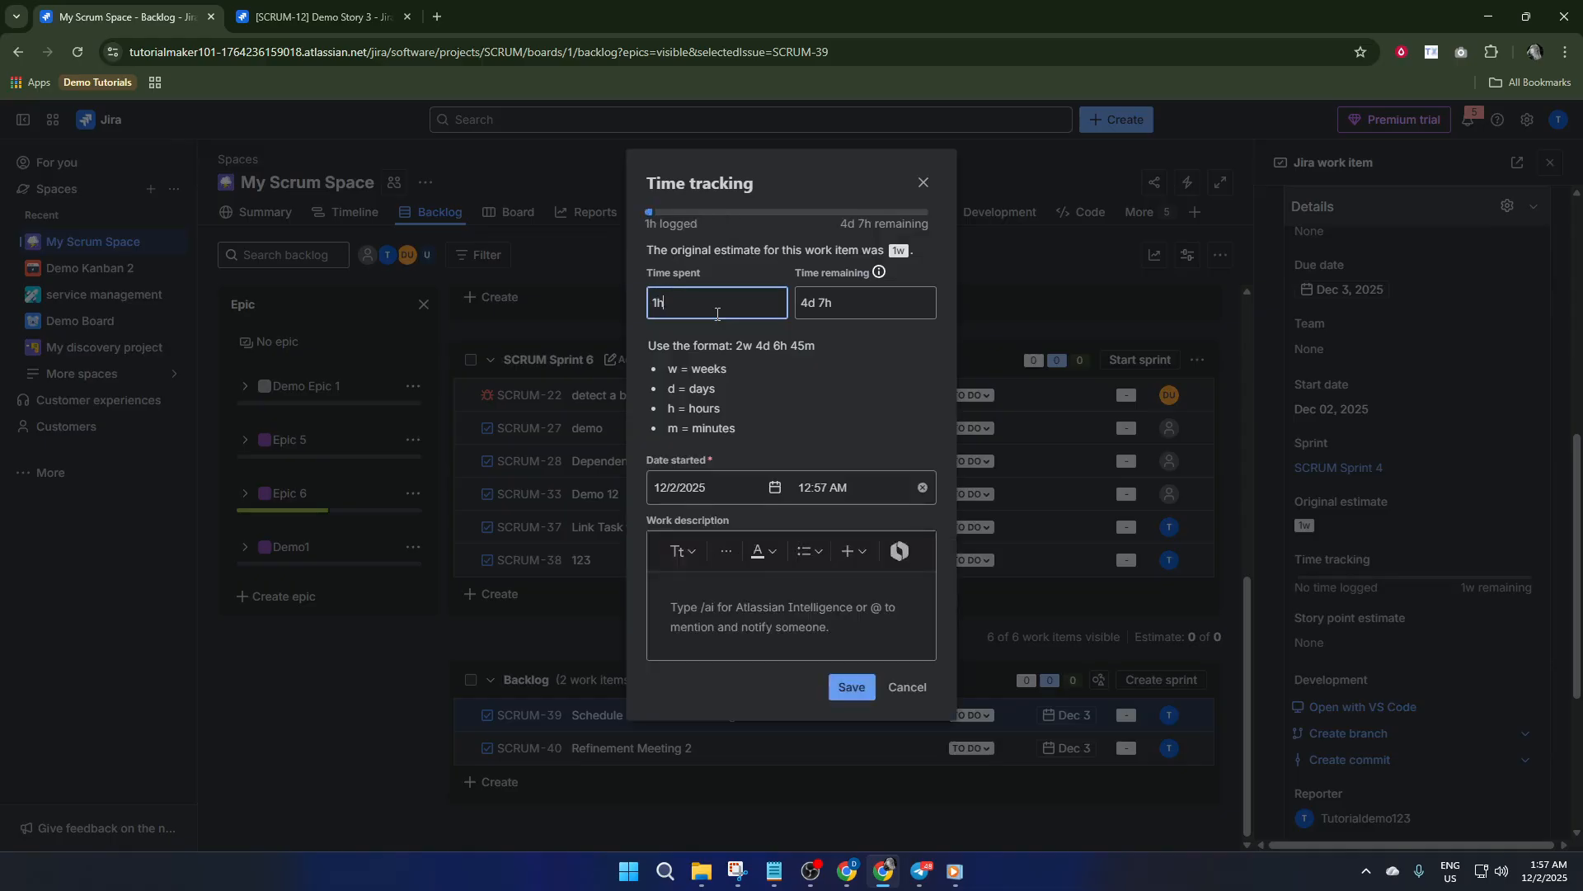
key(BackSpace)
text(d)
click(851, 687)
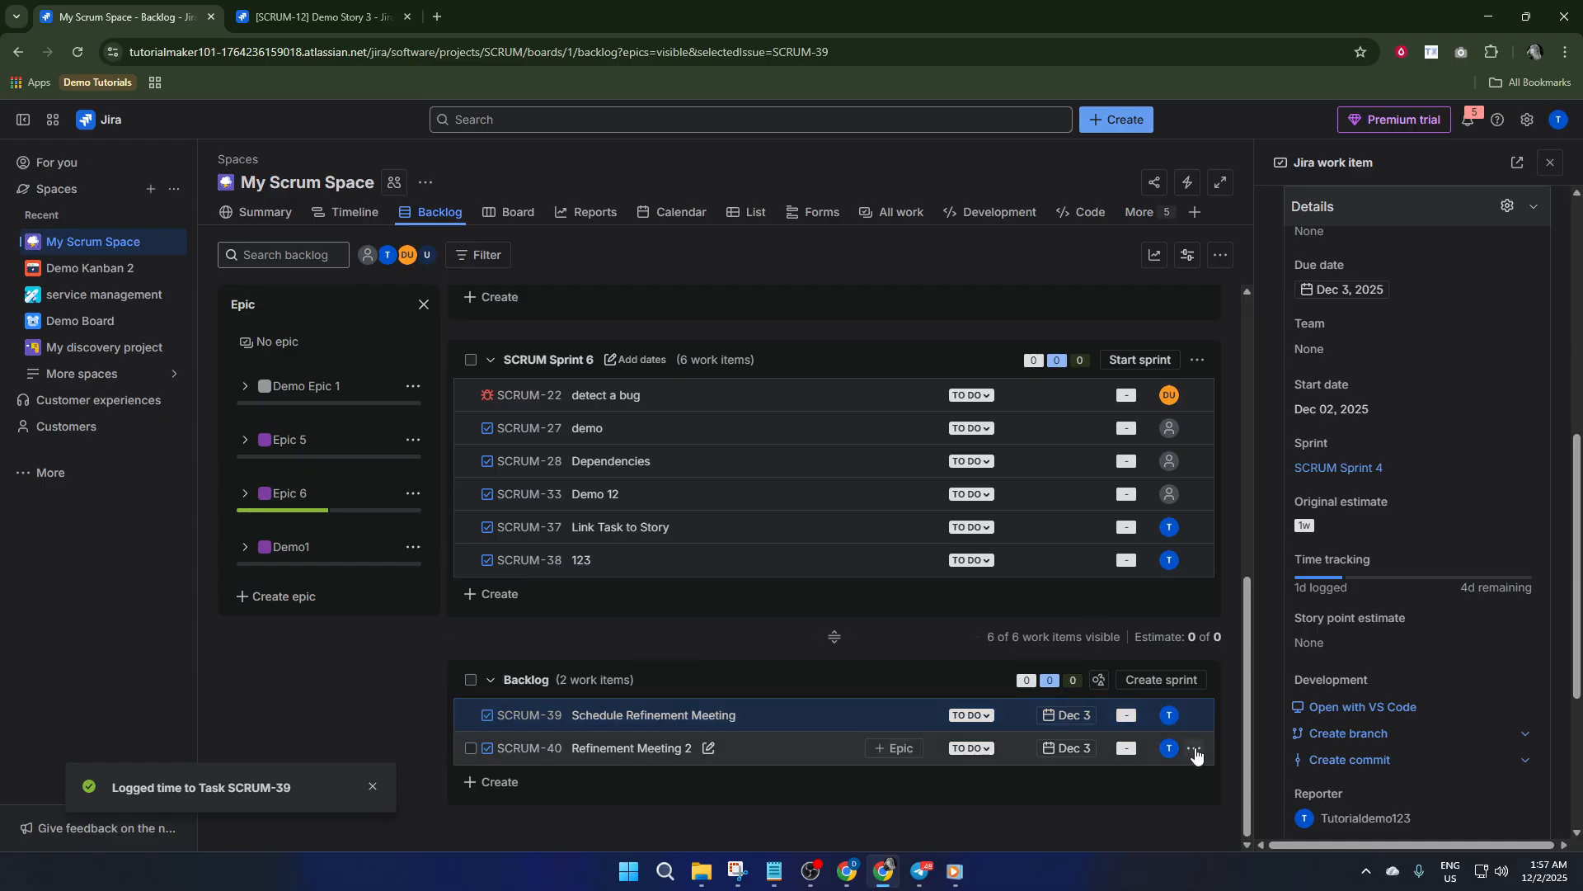
Delete the "Refinement Meeting 2" task from the backlog, confirming with the word "delete".
click(1194, 748)
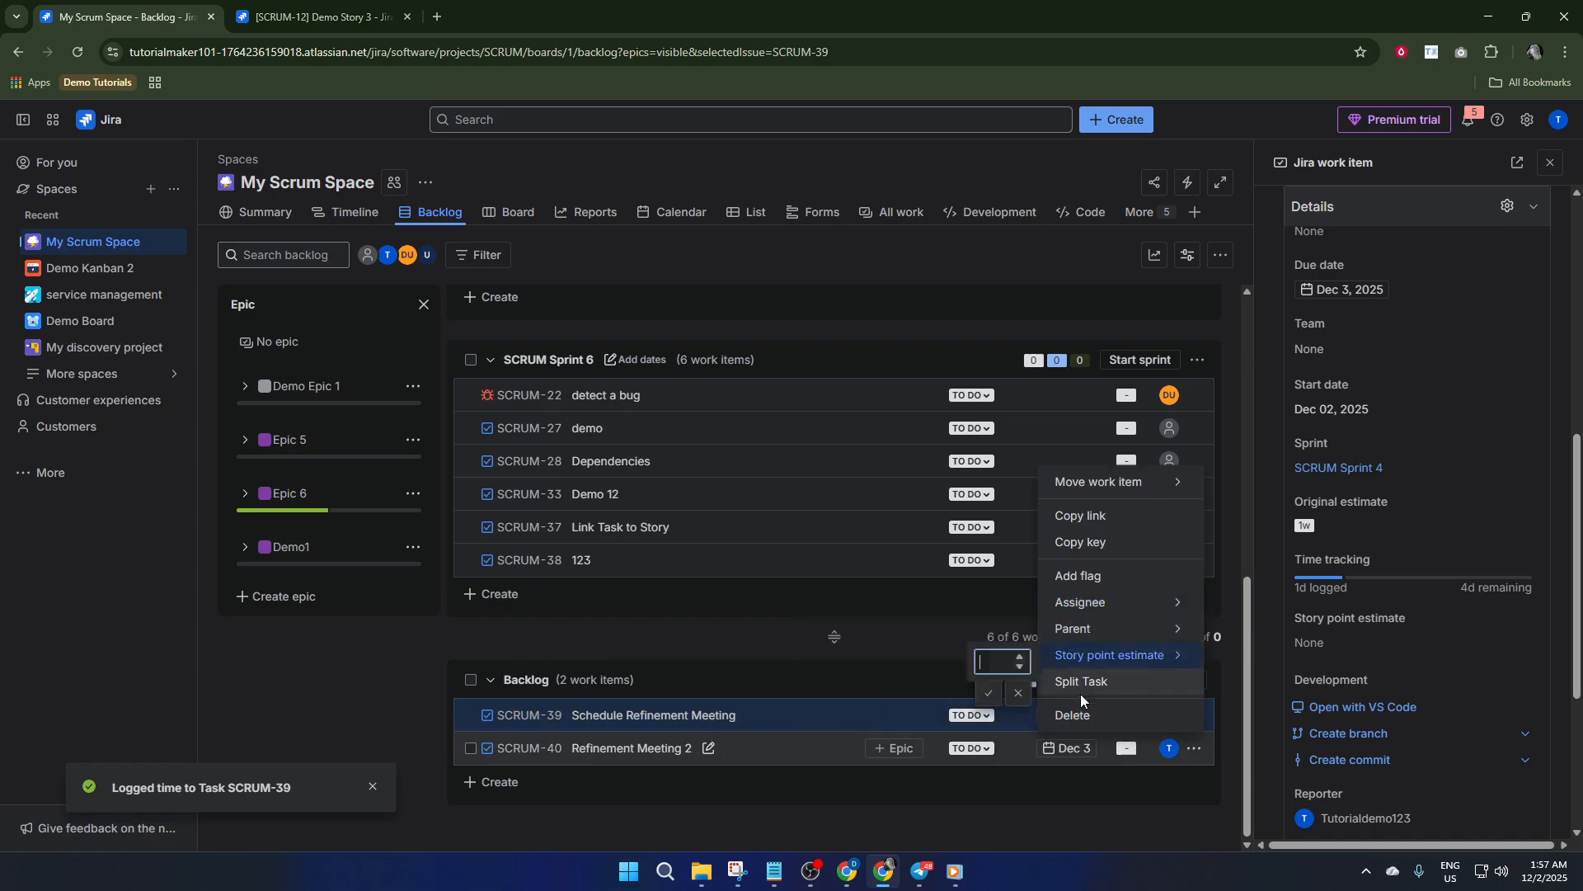
click(1100, 716)
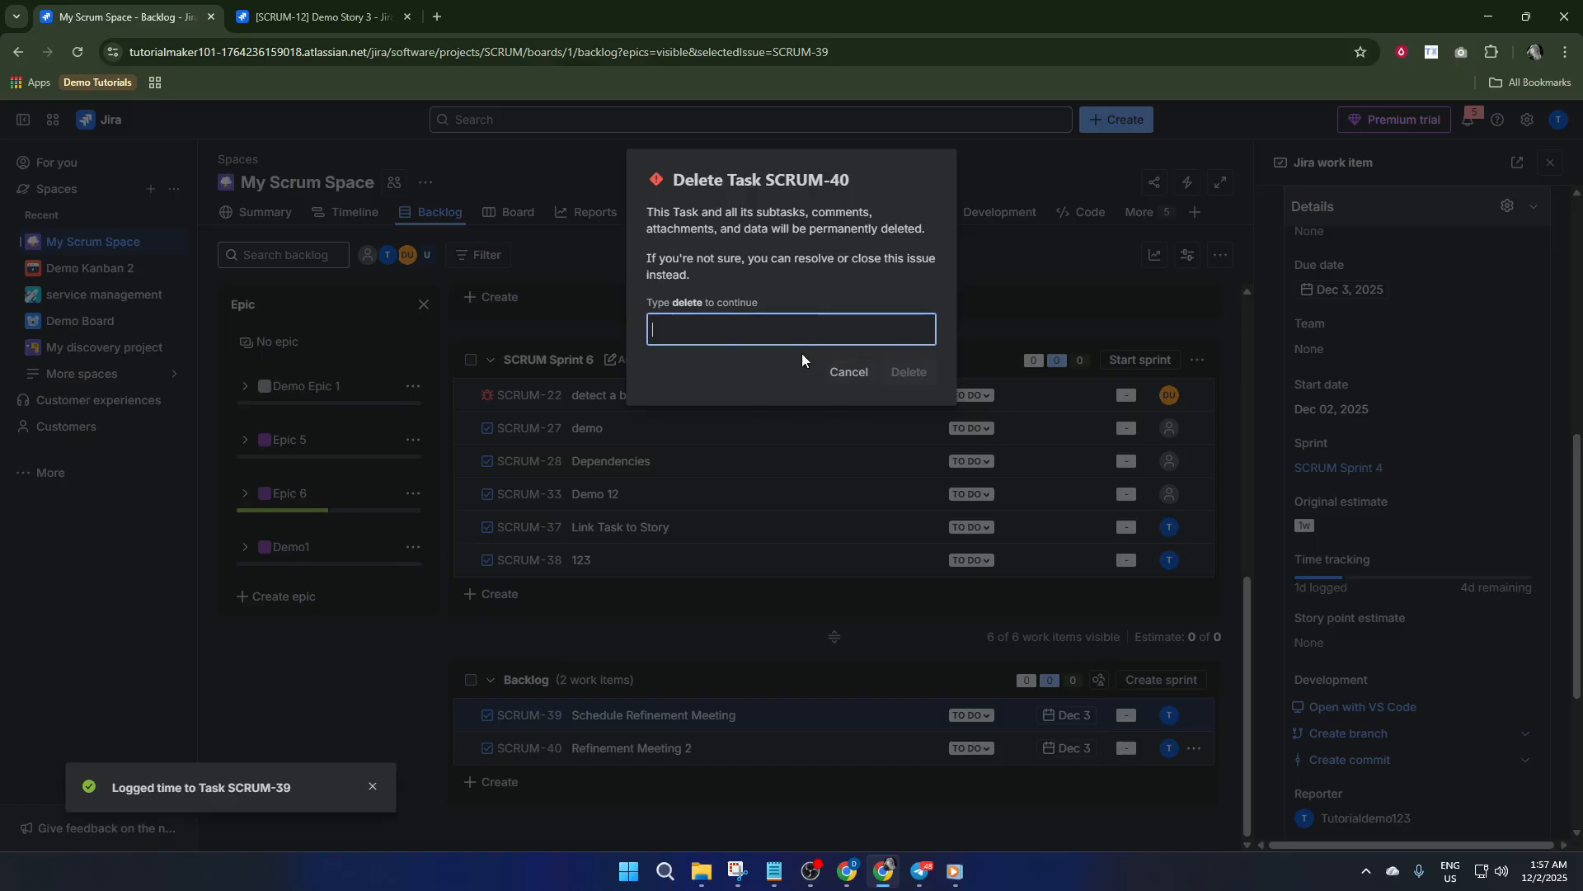
text(de)
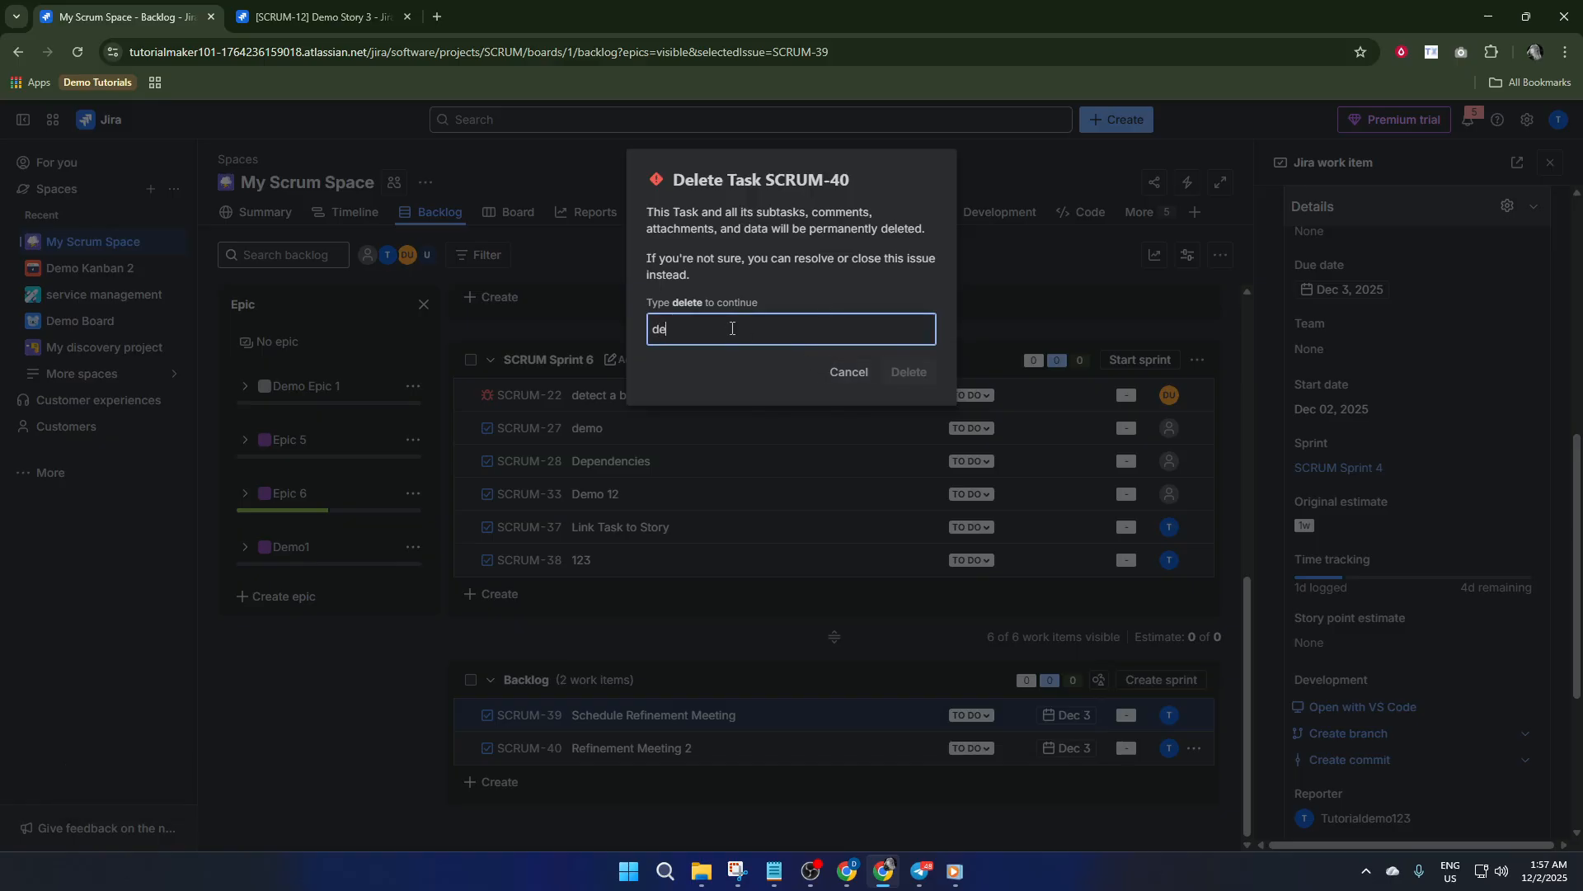
text(lete)
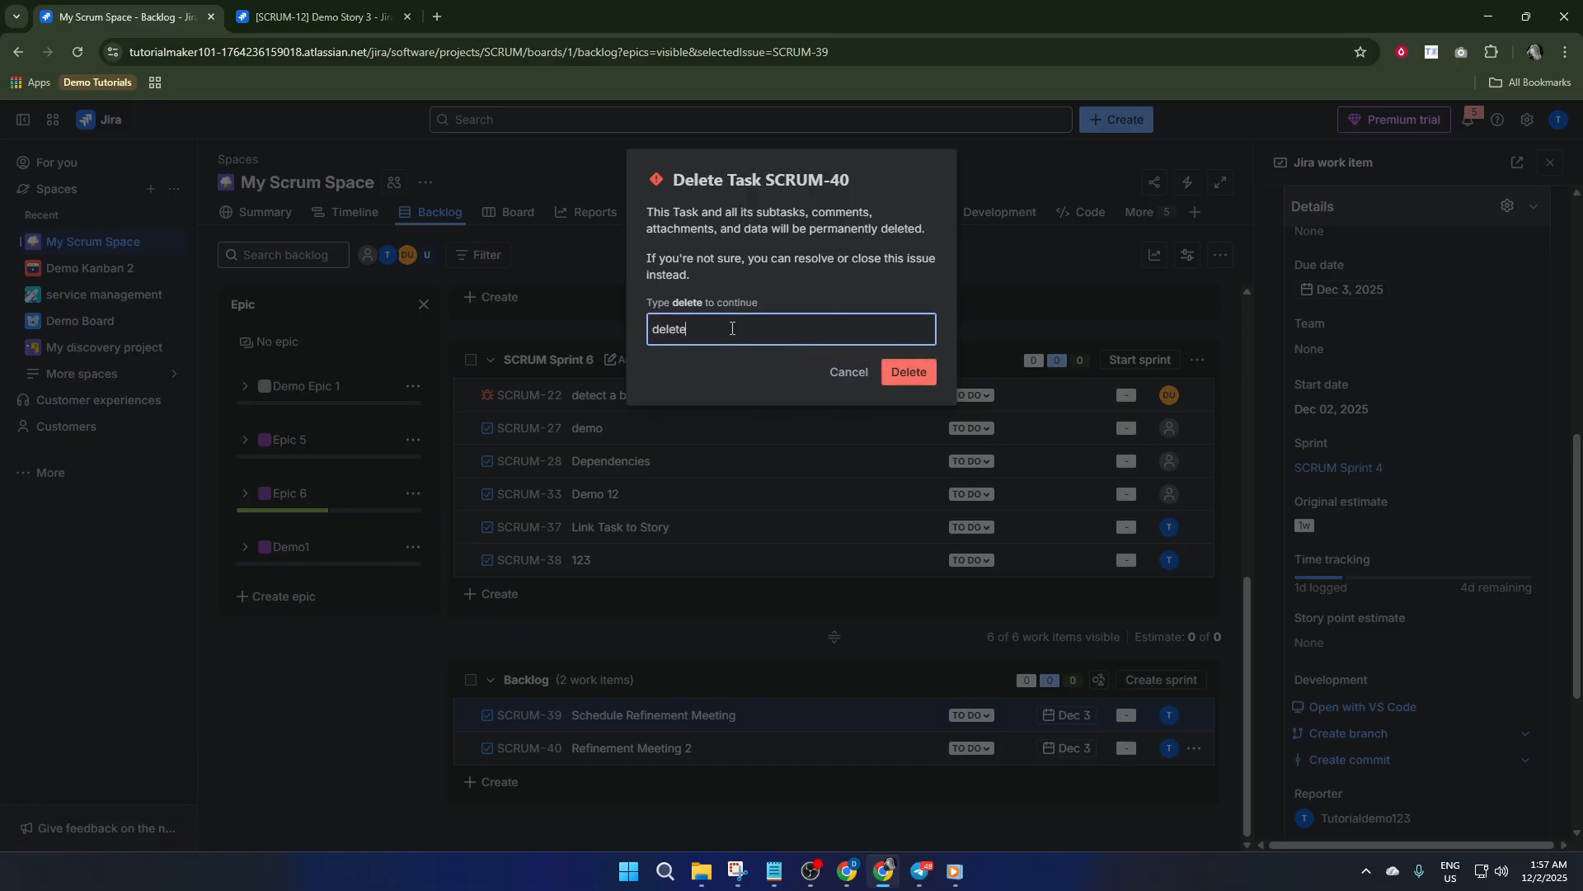
click(909, 372)
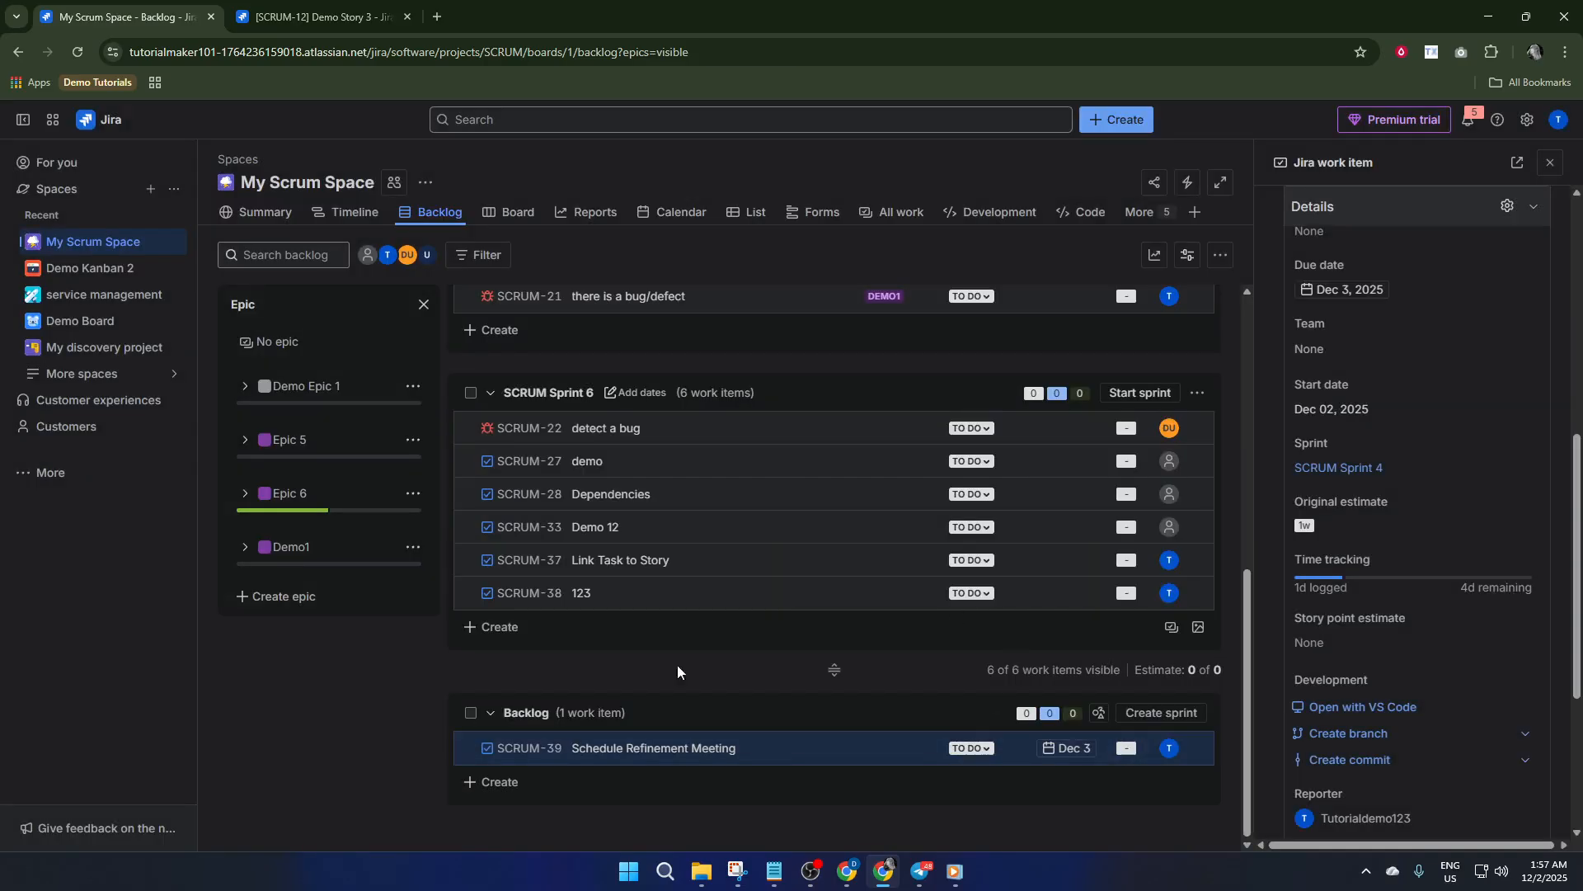
Split the "Schedule Refinement Meeting" task, giving the new work item the summary "Refinement Meeting 2".
right_click(810, 742)
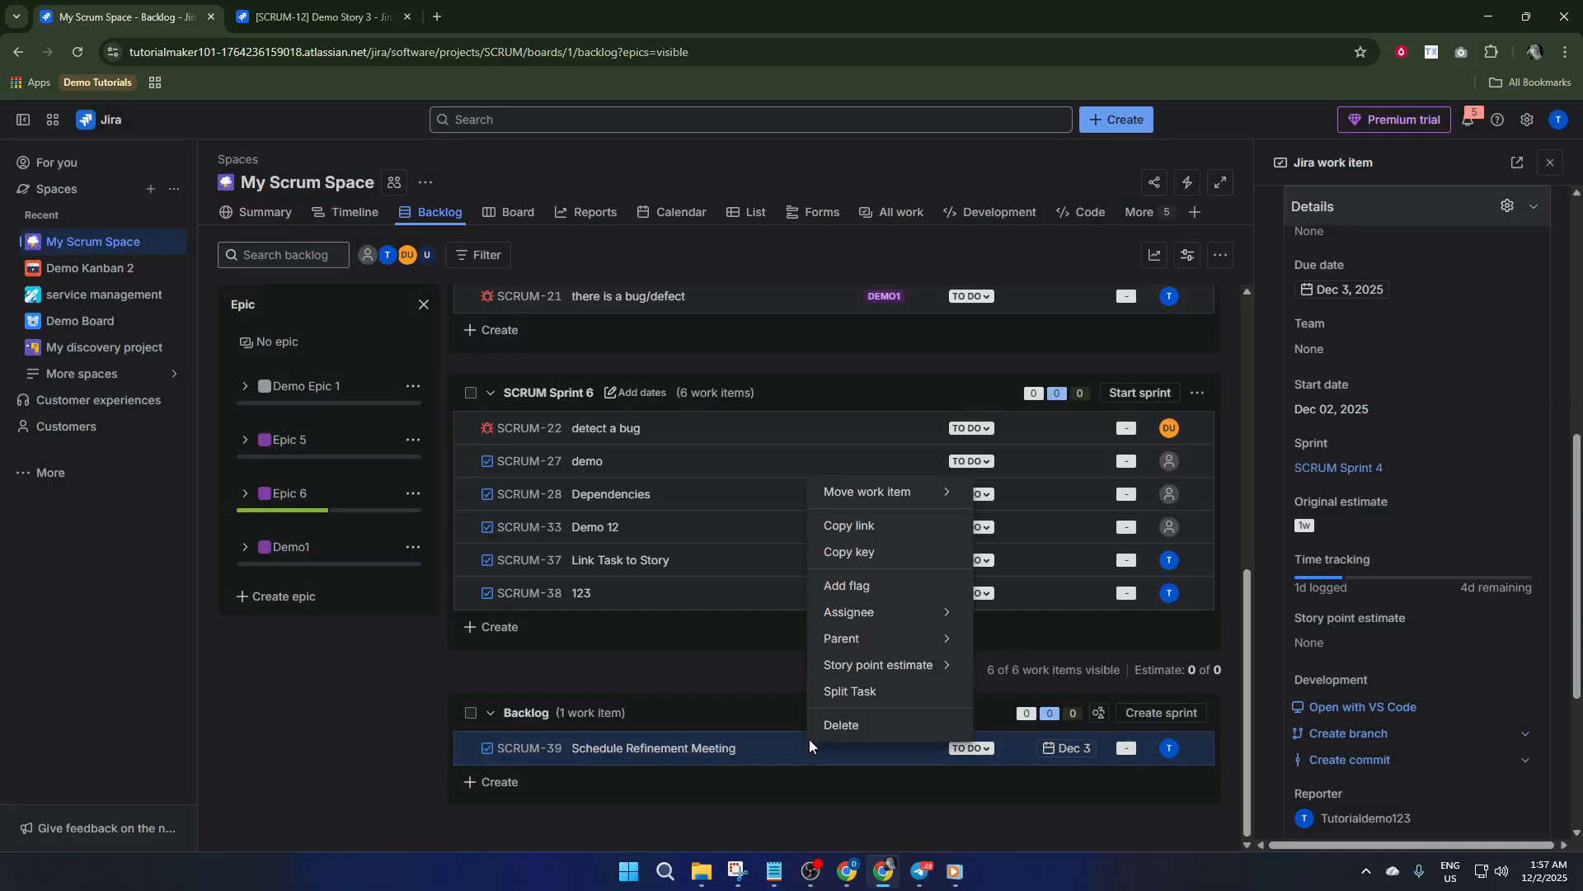
click(888, 689)
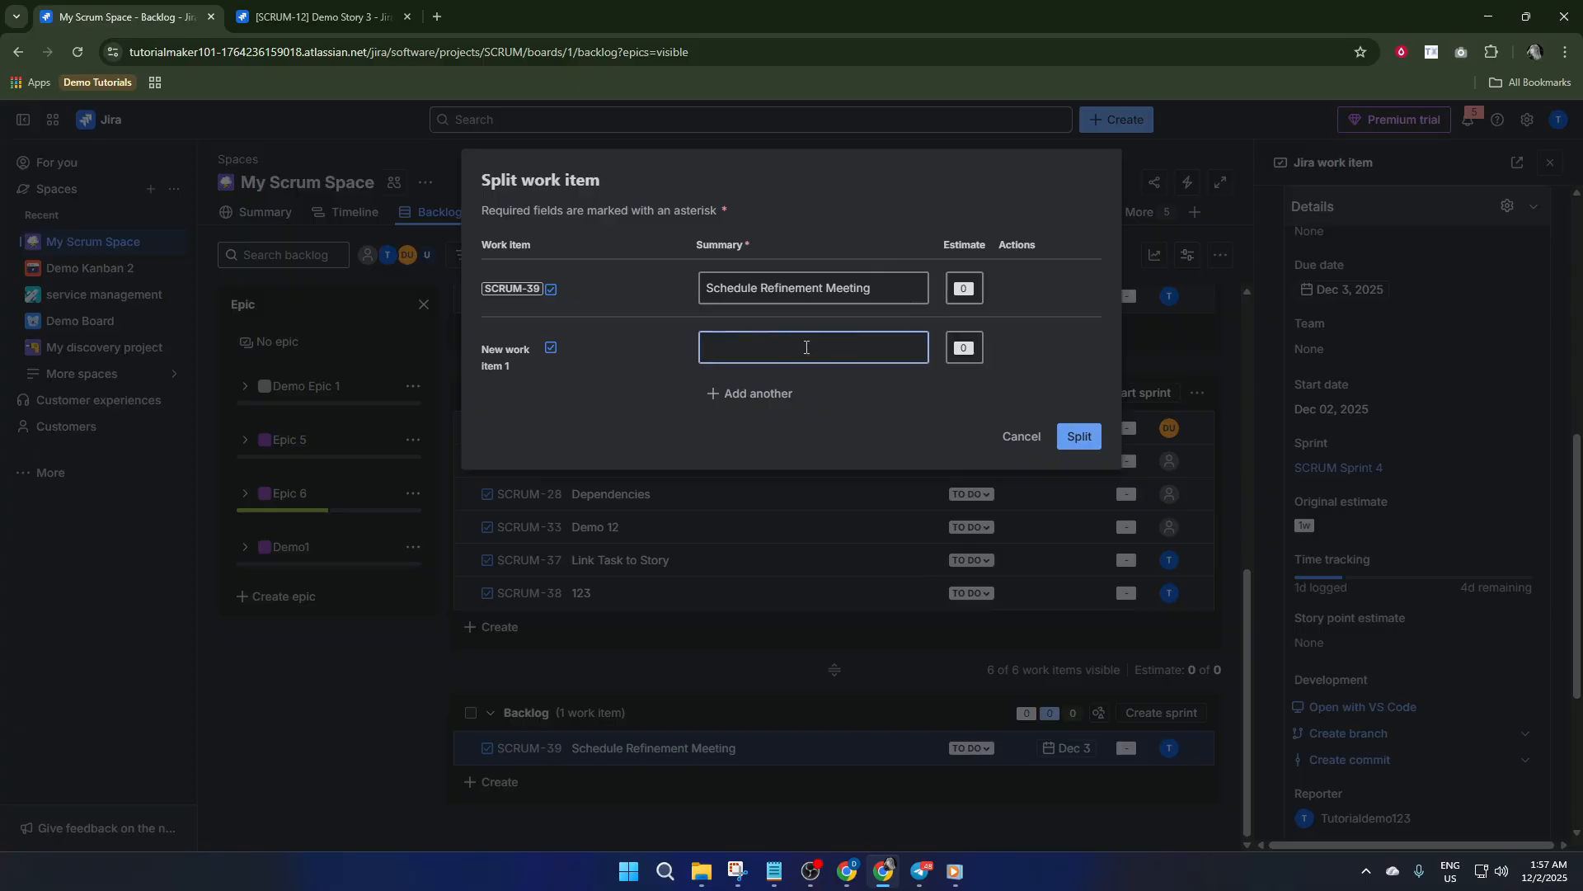
text(Refien)
key(BackSpace)
key(BackSpace)
text(nement)
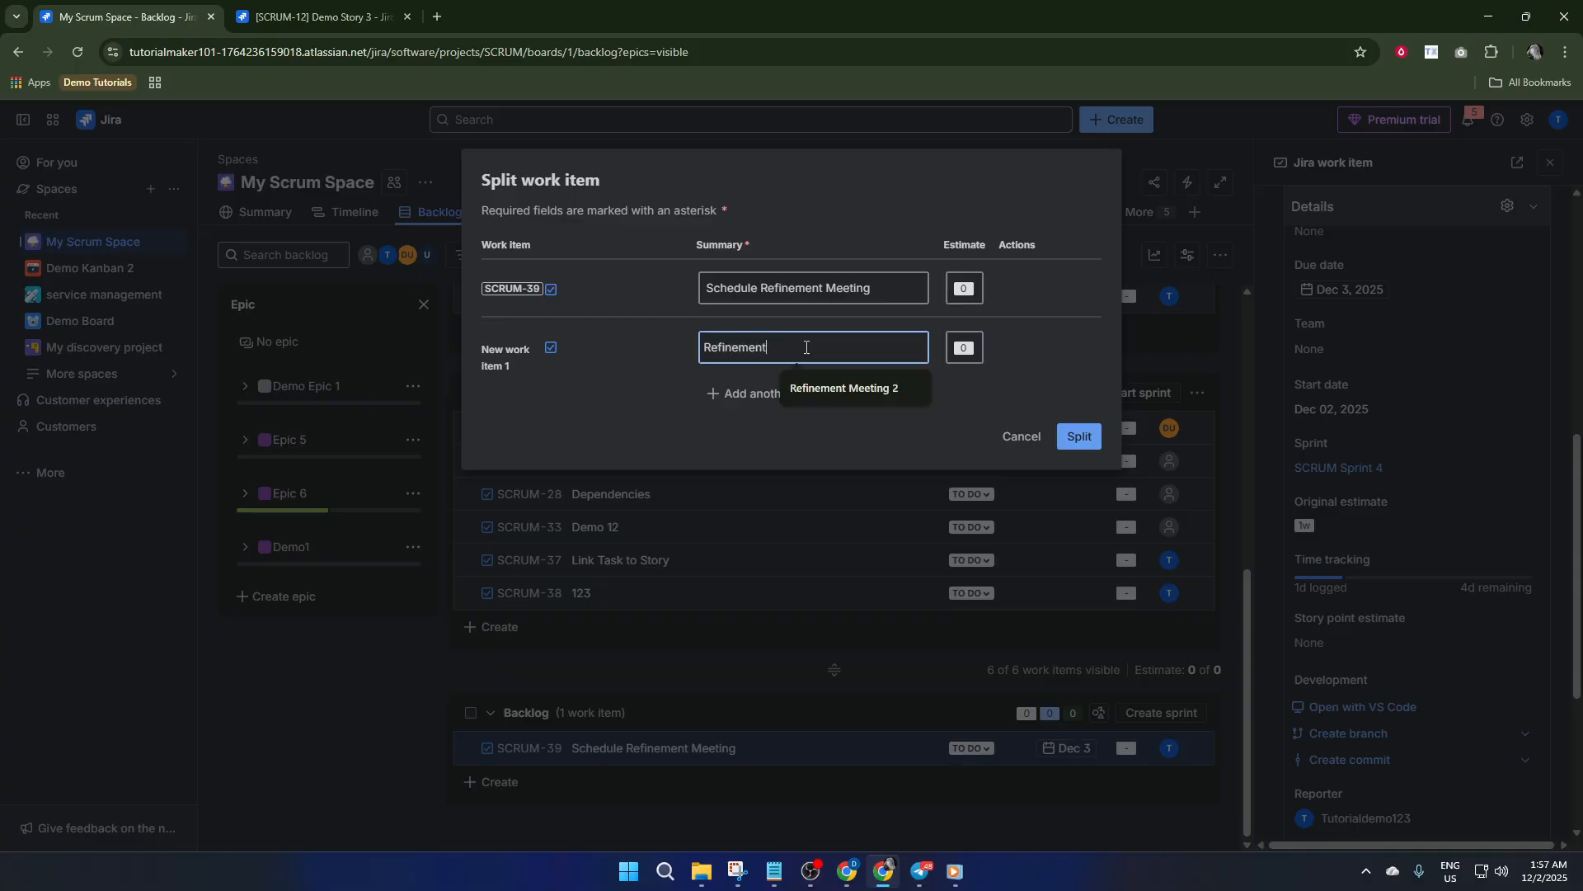
text( Mettin)
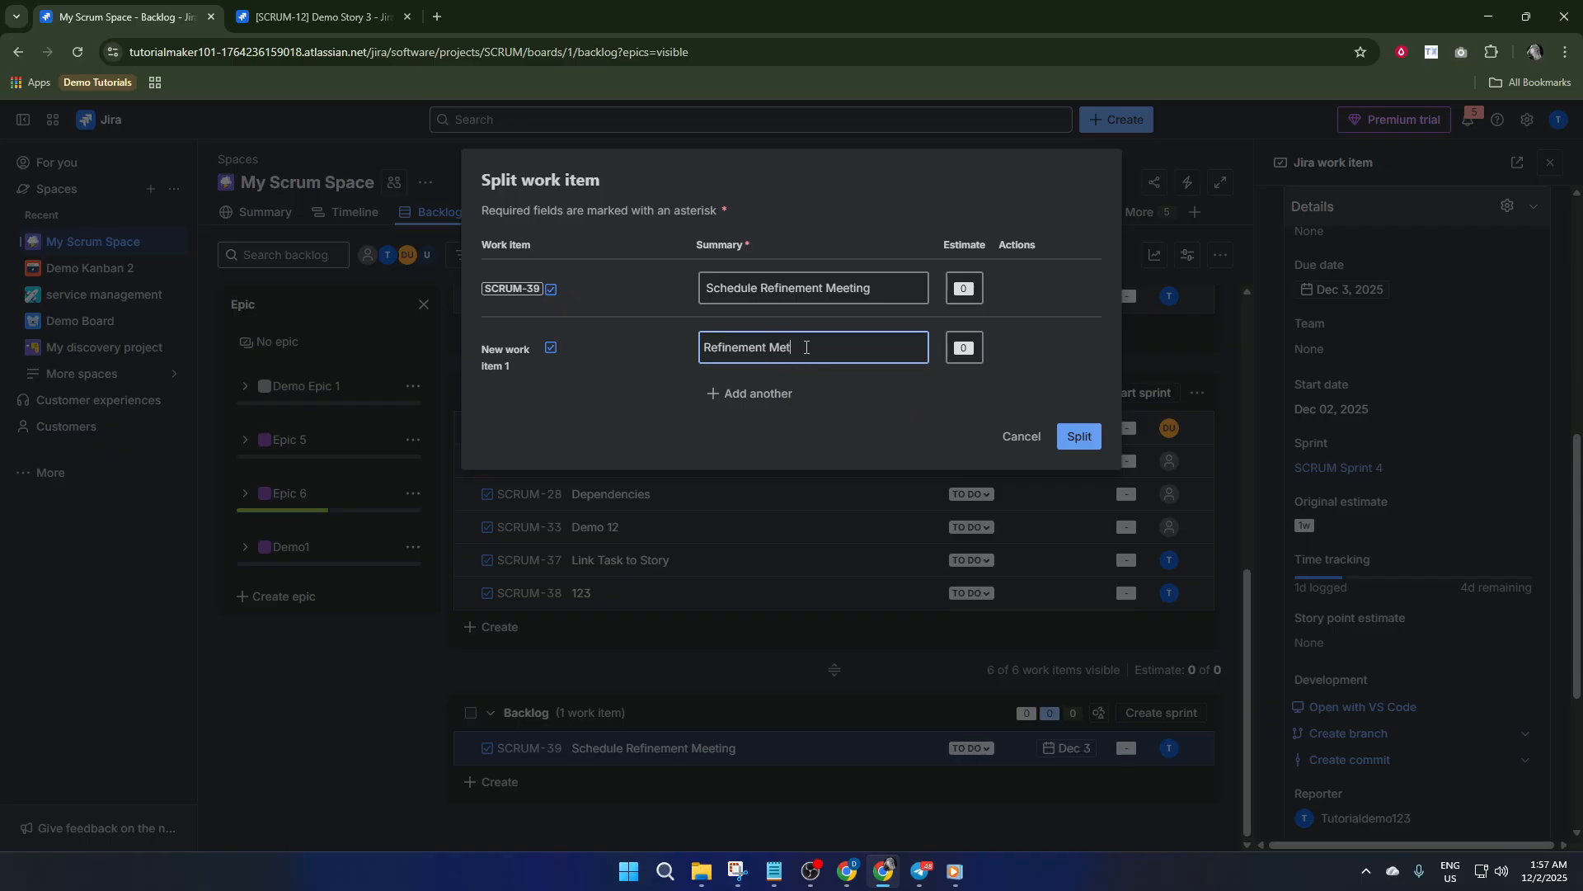
key(BackSpace)
key(BackSpace)
key(BackSpace)
key(BackSpace)
text(eting 2)
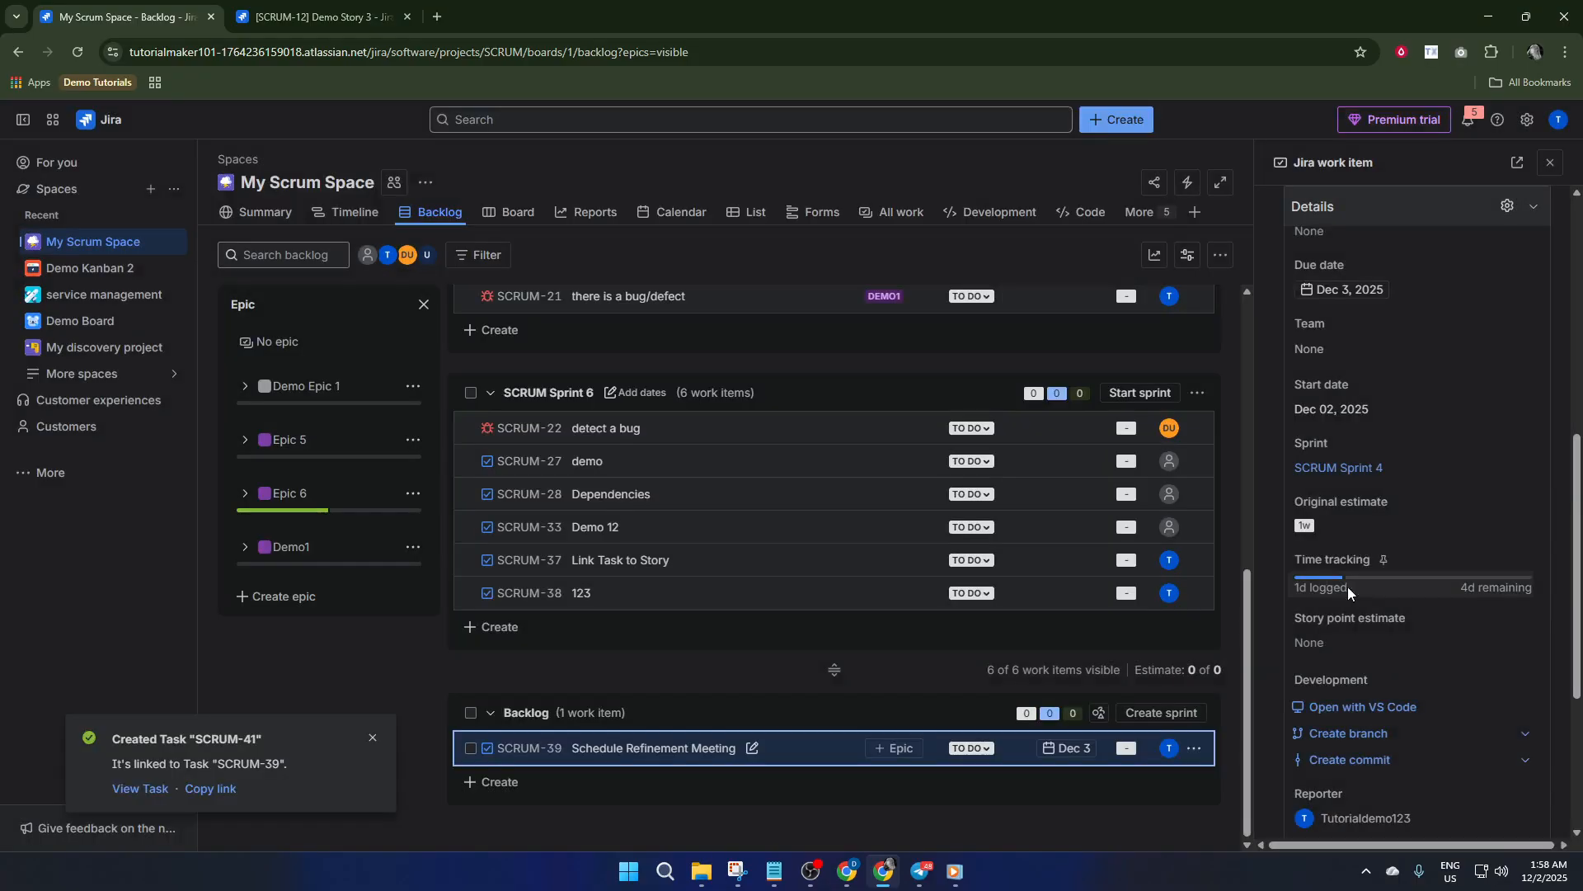
Start a comment on the "Schedule Refinement Meeting" work item with an @ mention of the developer.
scroll(1394, 610, down, 4)
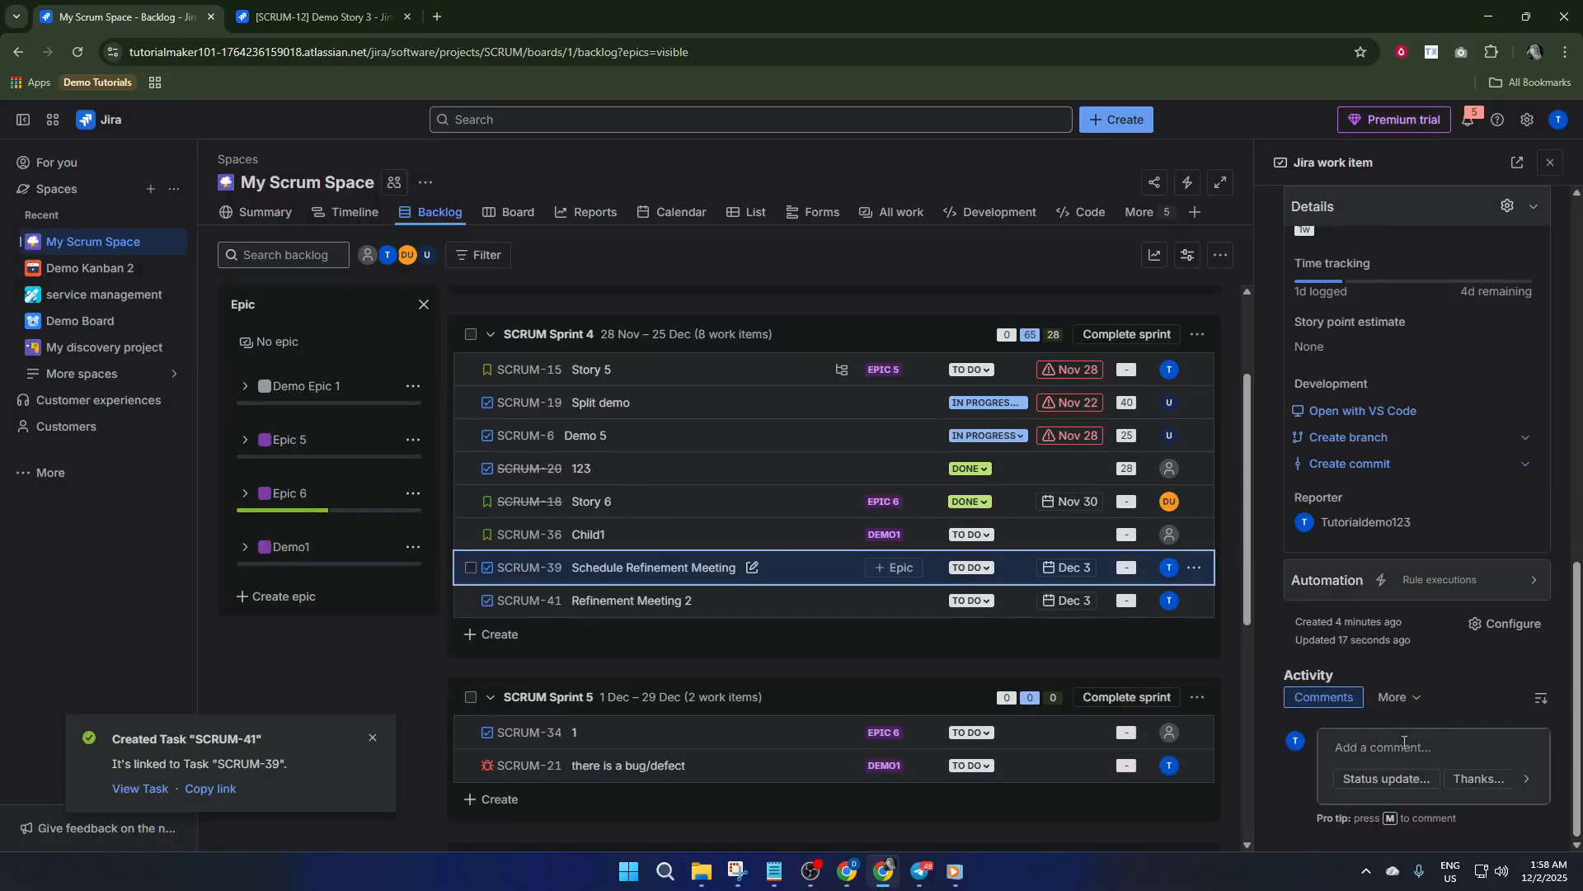
click(1399, 747)
text(@)
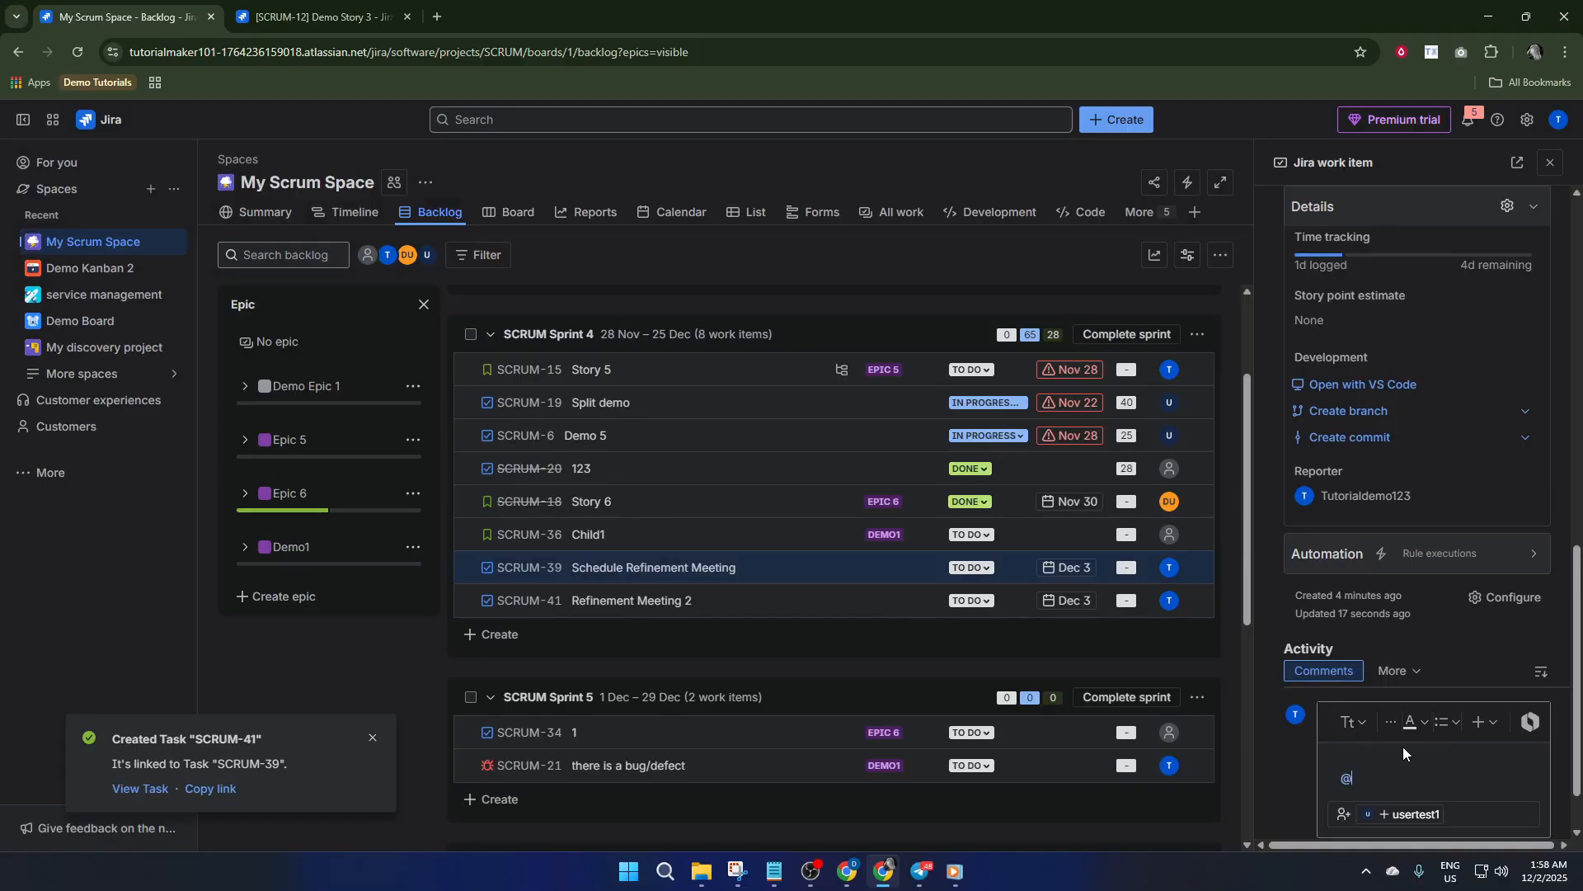
text(deve)
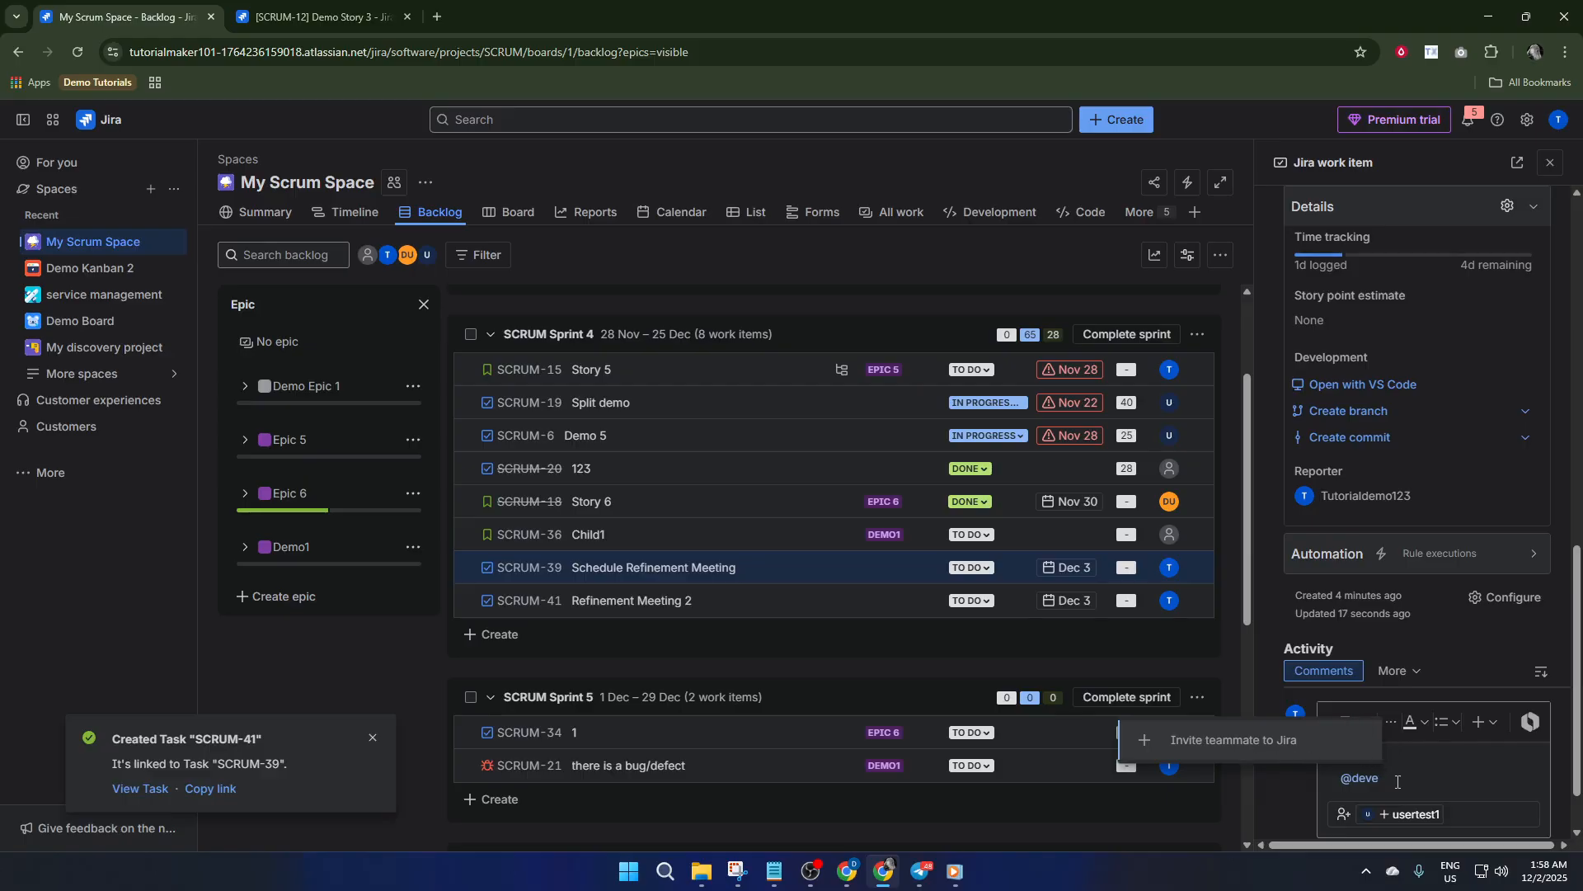
text(lop)
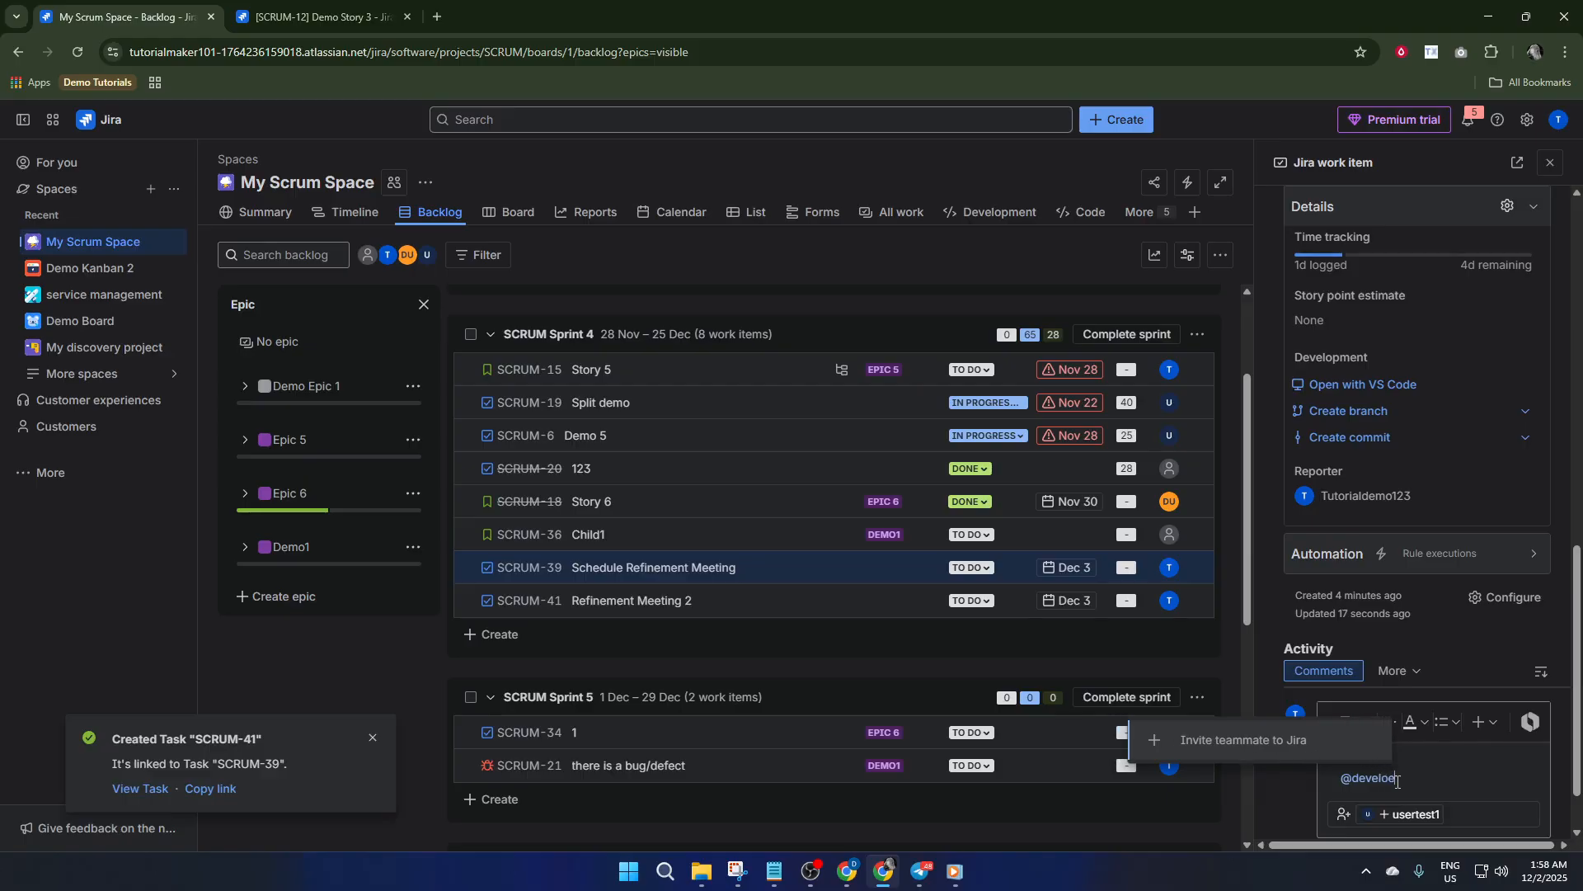